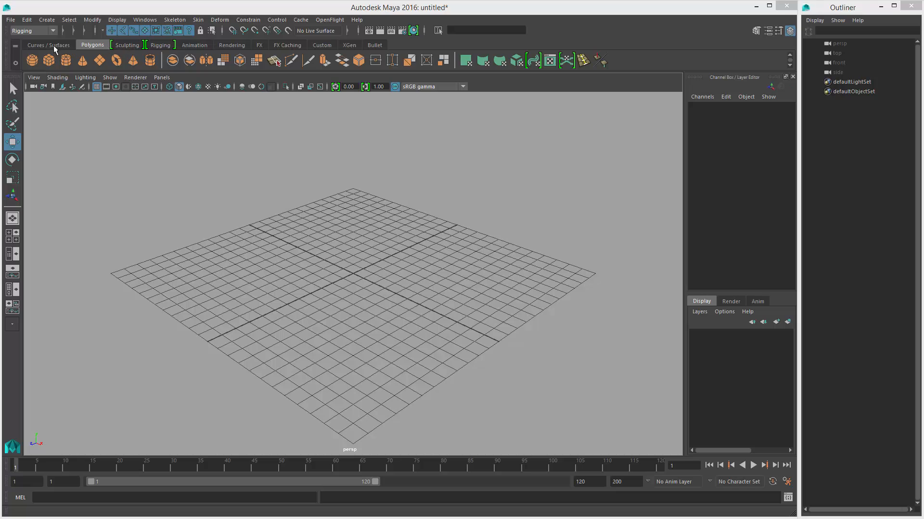
- Look through the shelf tool sets for curves and surfaces, polygons, sculpting, rigging and animation
left_click(55, 46)
left_click(101, 45)
left_click(128, 46)
left_click(160, 45)
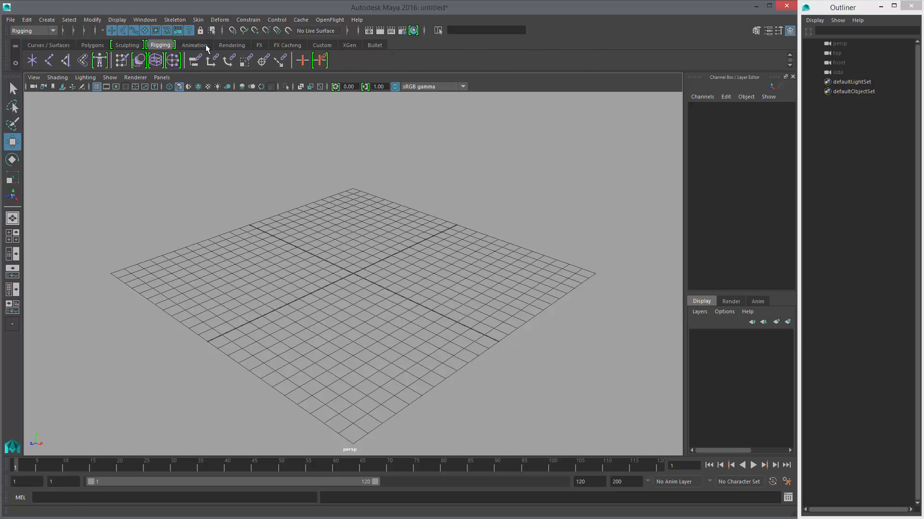
left_click(194, 45)
- Switch the active menu set to Modeling
left_click(145, 19)
left_click(46, 19)
left_click(47, 19)
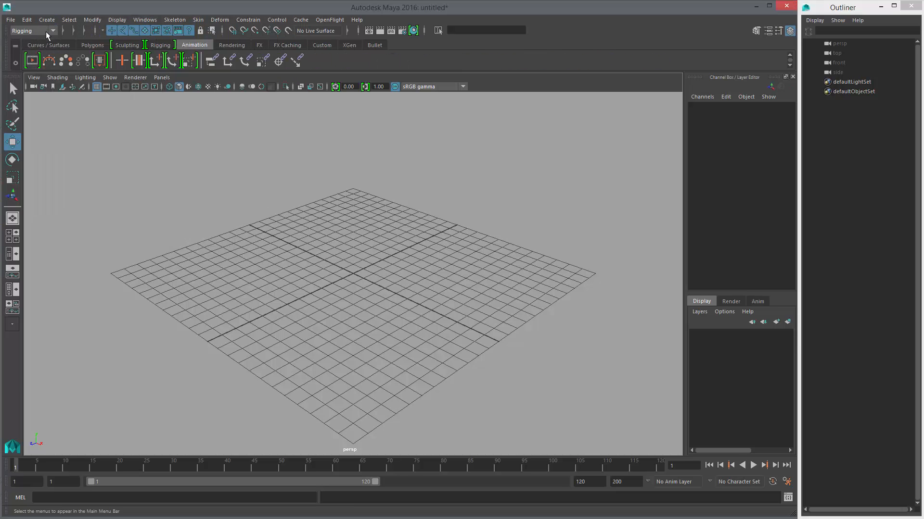
left_click(31, 31)
left_click(26, 40)
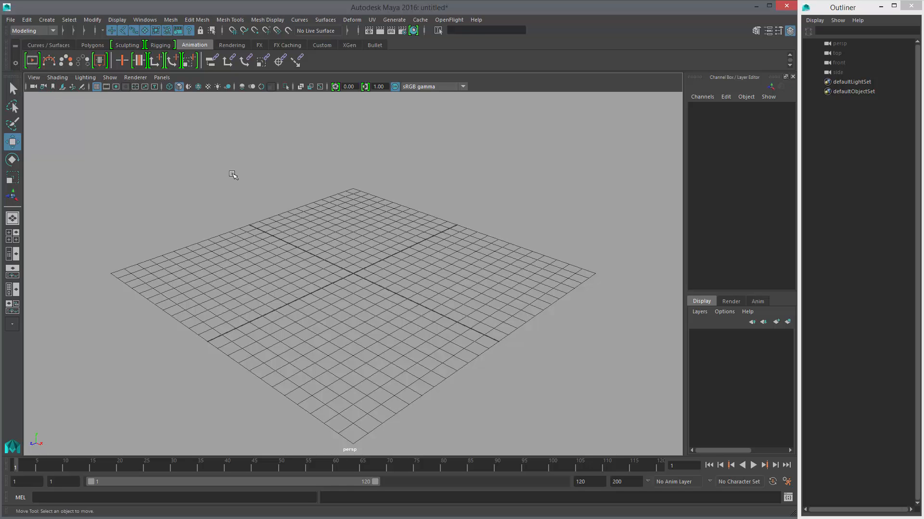
- Examine the shelf tools of every category from Curves / Surfaces through Bullet, ending with the Polygons set
left_click(50, 45)
left_click(92, 45)
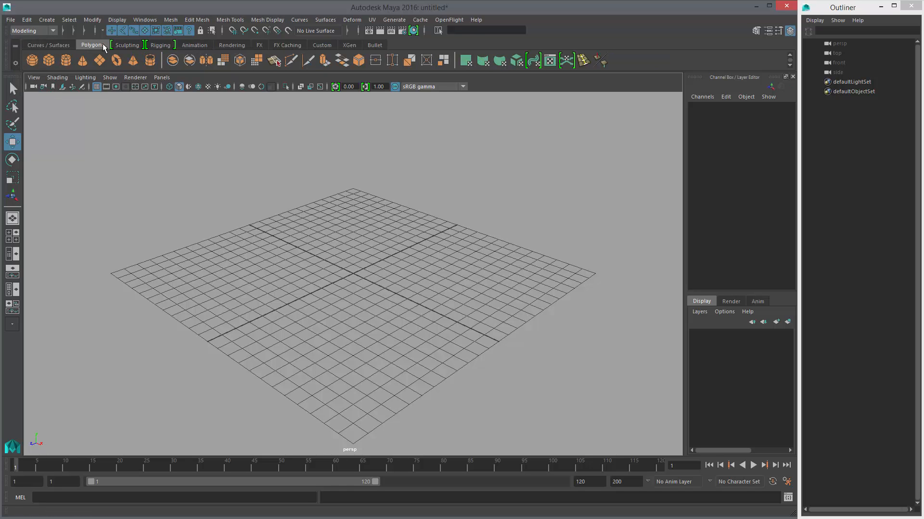
left_click(65, 45)
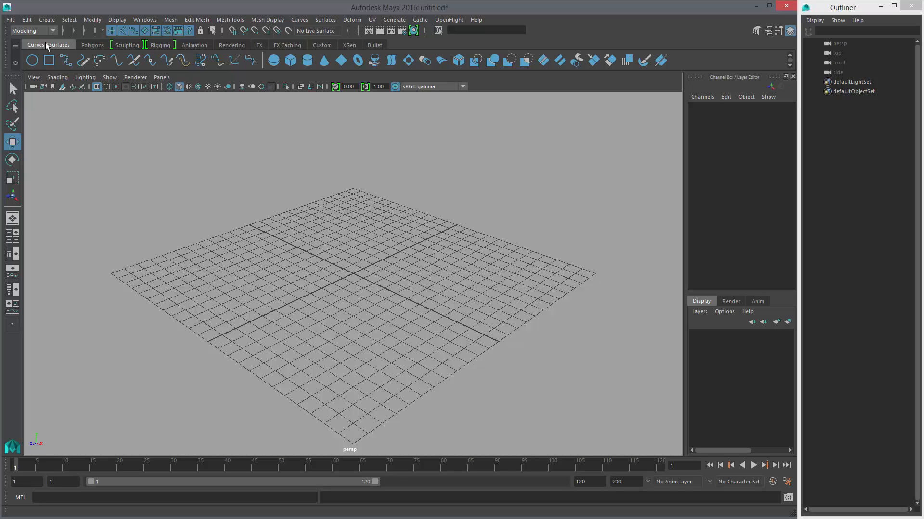
left_click(93, 45)
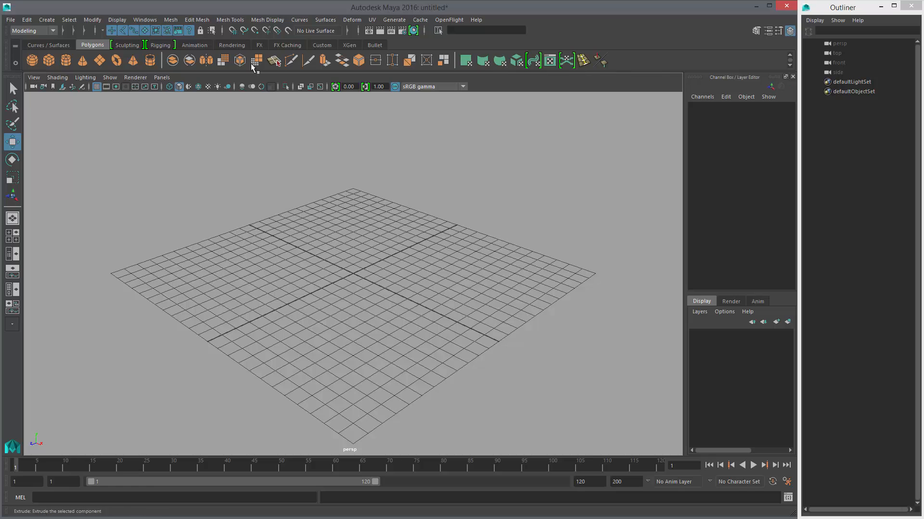
left_click(127, 44)
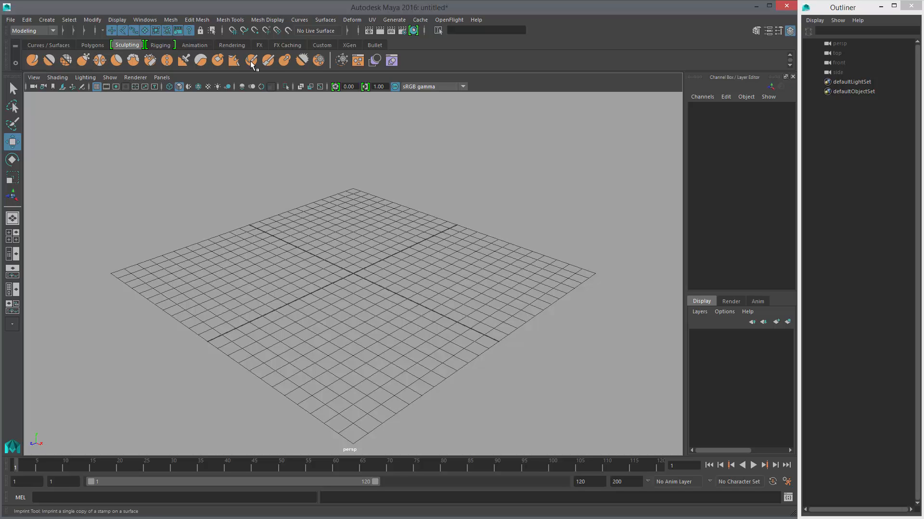
left_click(163, 46)
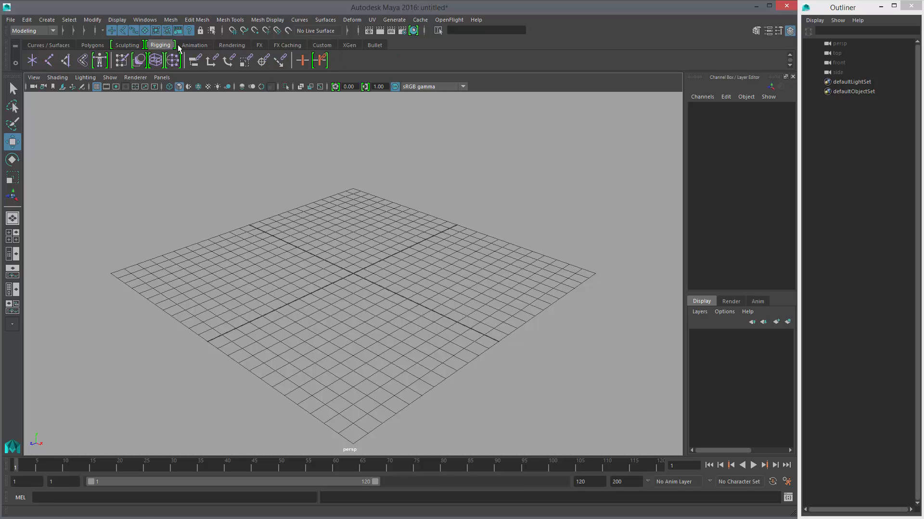
left_click(197, 45)
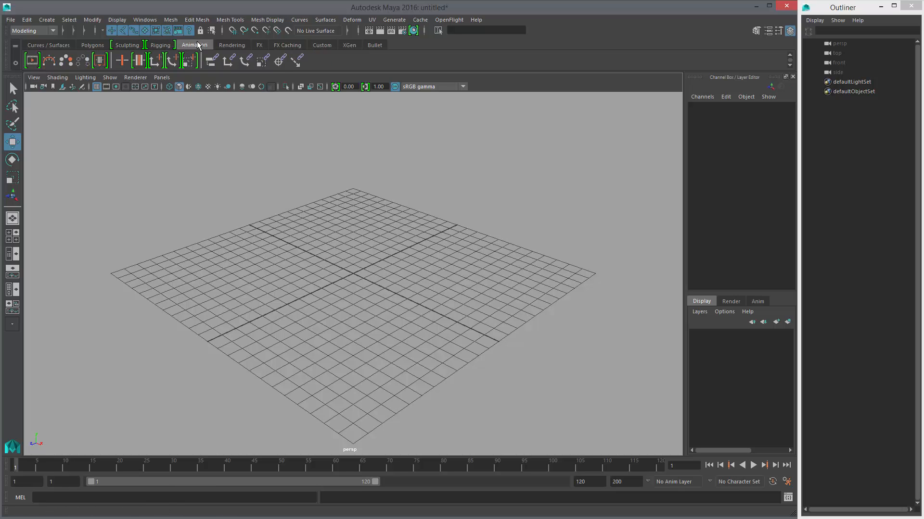
left_click(230, 45)
left_click(259, 45)
left_click(287, 46)
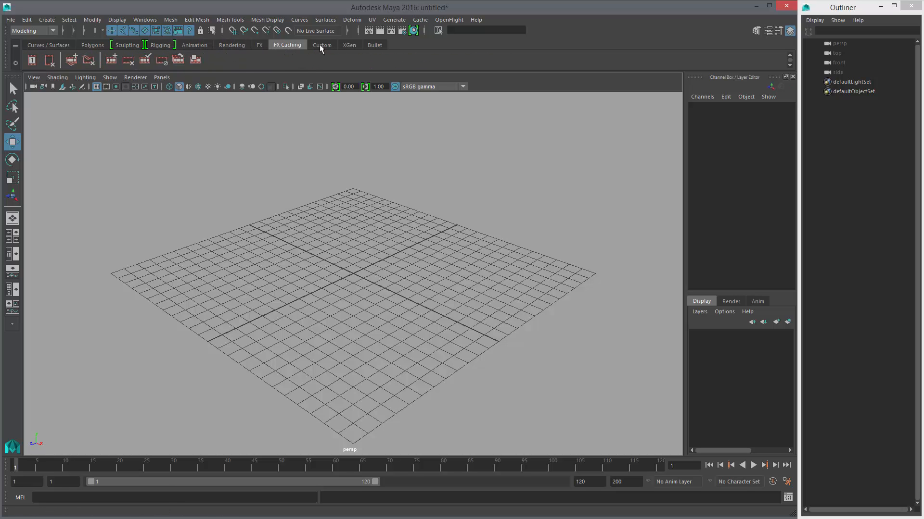
left_click(322, 45)
left_click(347, 45)
left_click(376, 46)
left_click(92, 45)
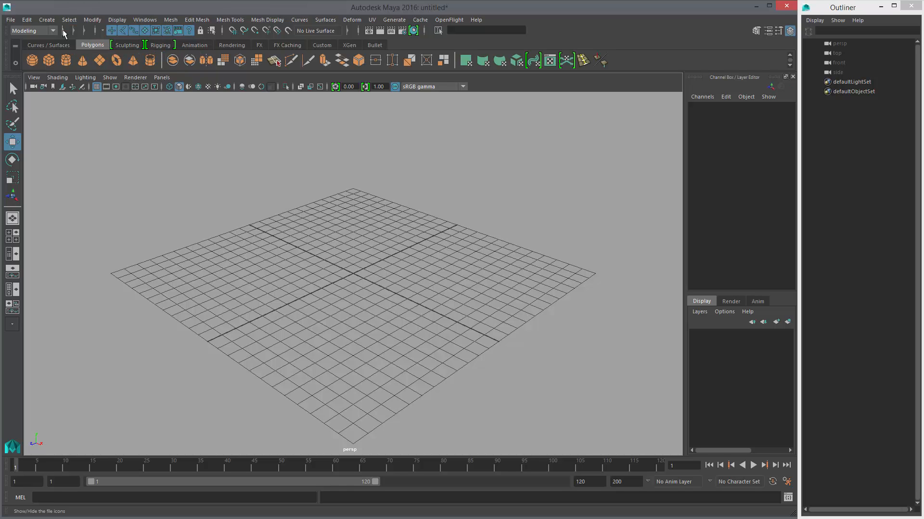
- With the Modeling menu set kept, examine the Edit Mesh, Mesh Tools, Mesh Display, Deform and UV commands
left_click(30, 31)
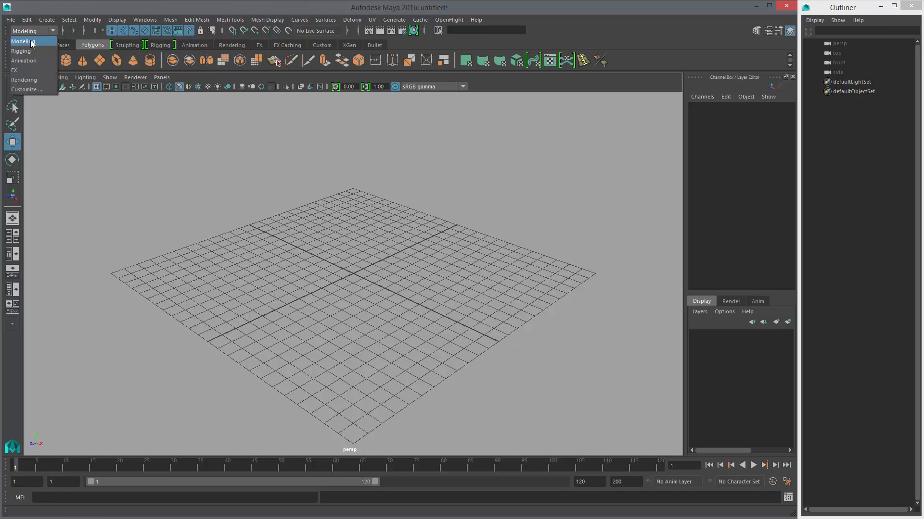
left_click(36, 31)
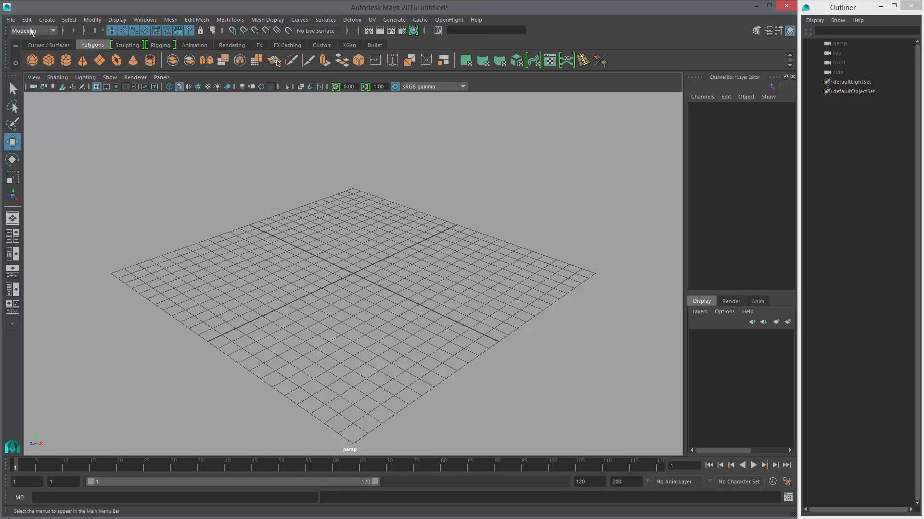
left_click(37, 30)
left_click(36, 41)
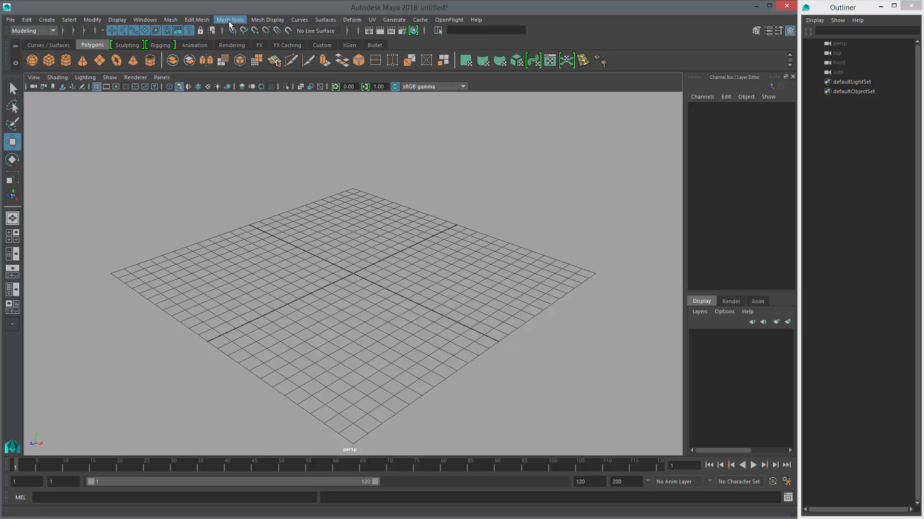
left_click(194, 20)
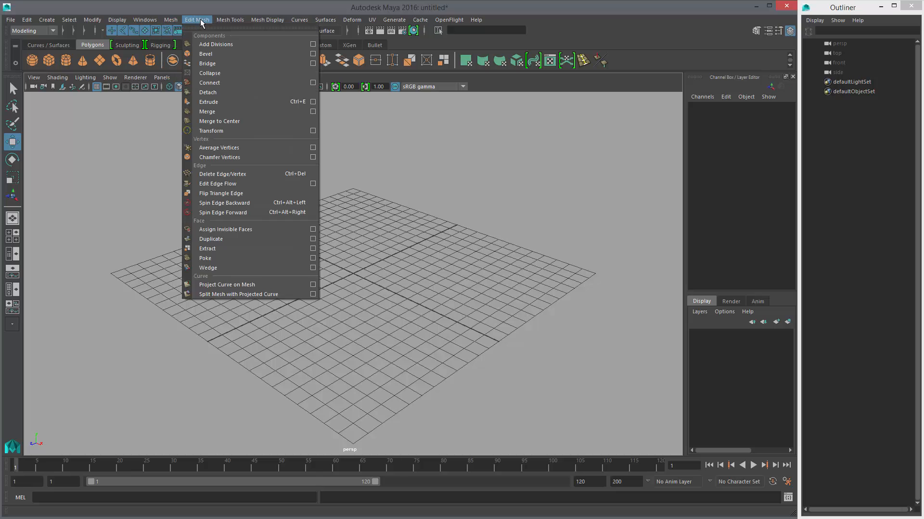
left_click(230, 20)
left_click(260, 20)
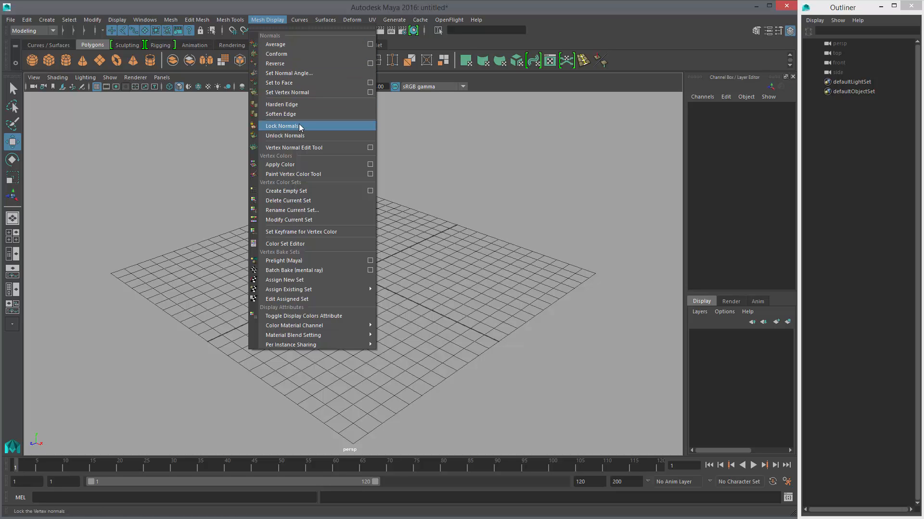
mouse_move(337, 22)
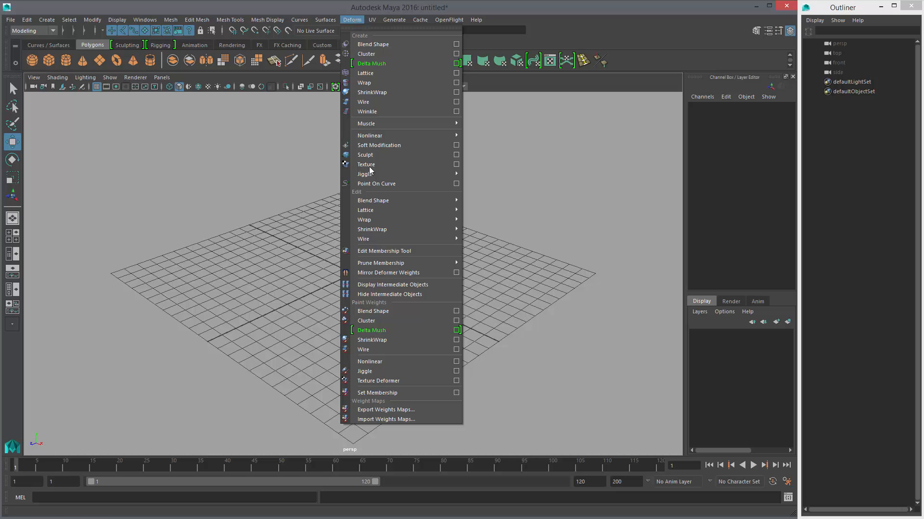
left_click(373, 22)
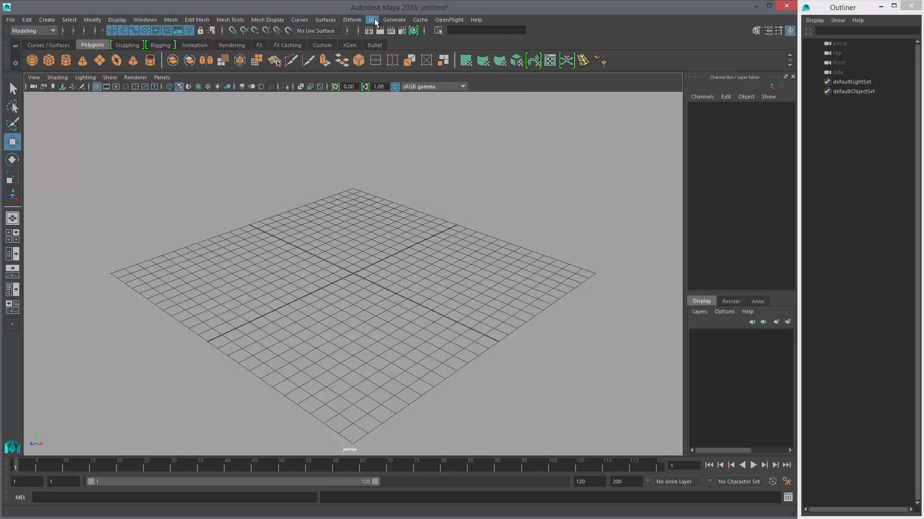
- Open the UV Editor, resize and reposition its window to examine the UV grid, and close it
left_click(551, 62)
left_click_drag(387, 129, 480, 73)
scroll(506, 203, "down", 4)
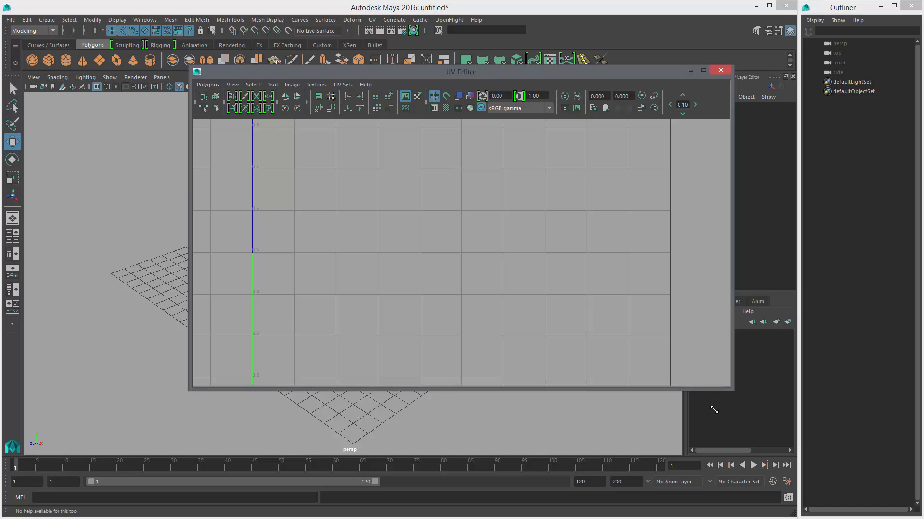
left_click_drag(730, 390, 684, 480)
right_click_drag(566, 320, 481, 319, "alt")
middle_click_drag(493, 317, 495, 312, "alt")
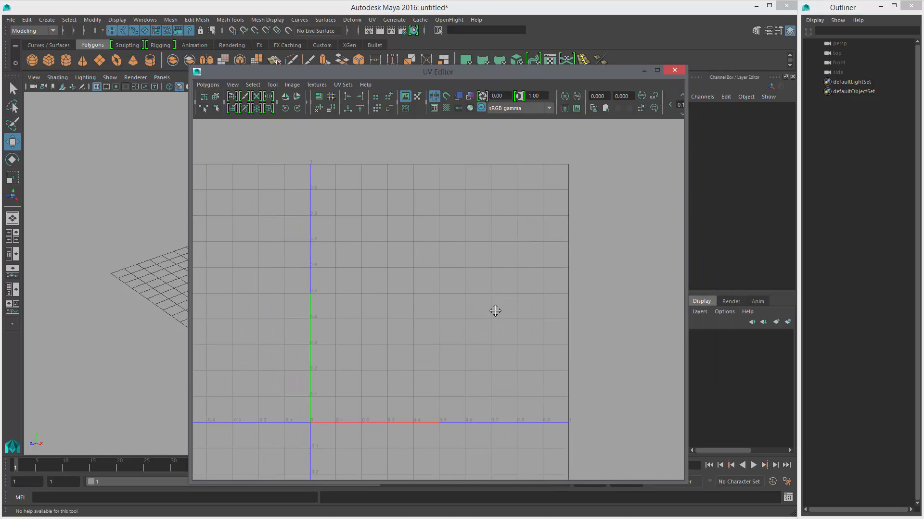
right_click_drag(495, 311, 532, 318, "alt")
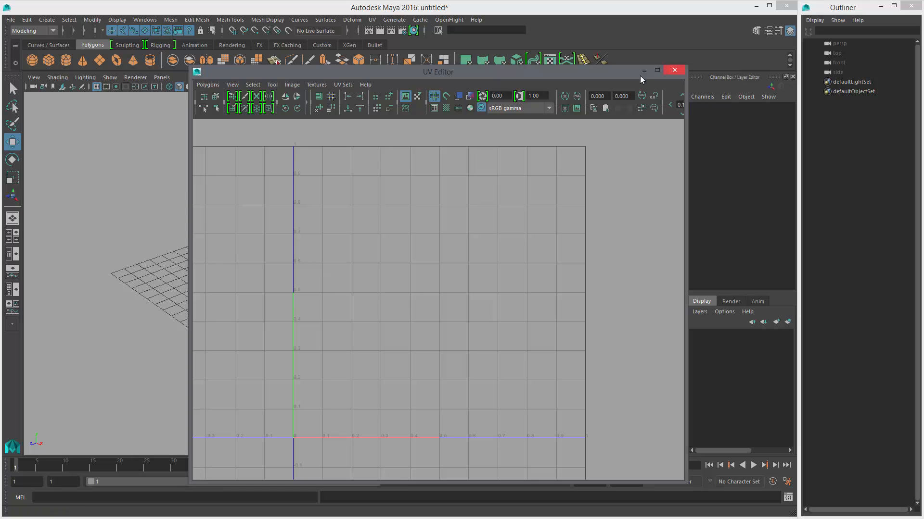
left_click_drag(511, 74, 573, 80)
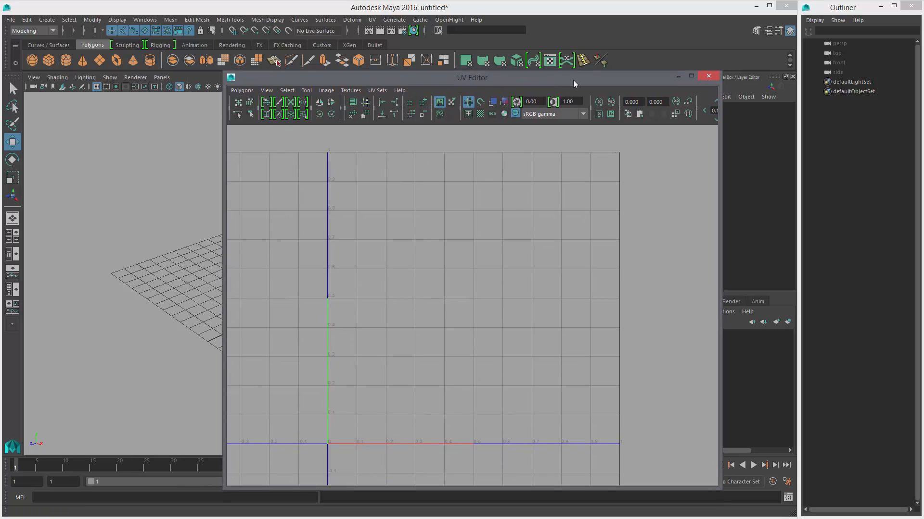
left_click(707, 77)
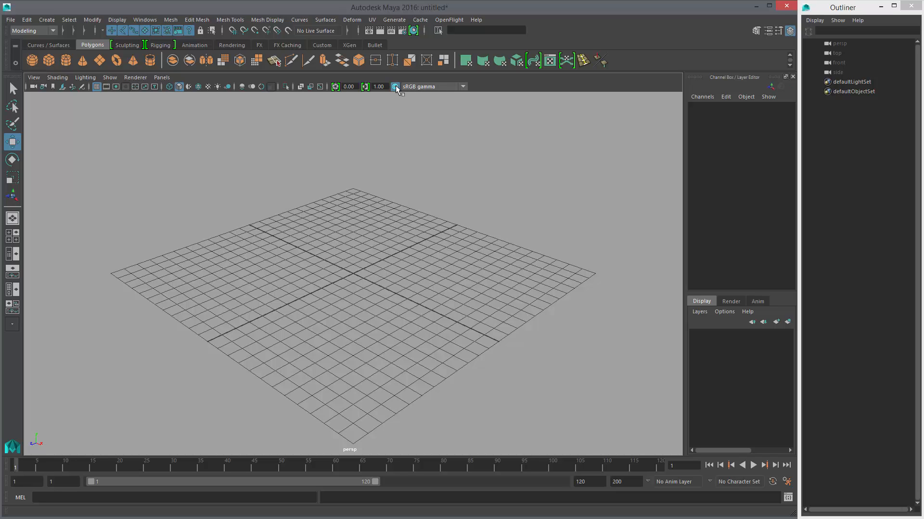
- Create a polygon cube at the origin and scale it uniformly to about 11.1
mouse_move(396, 89)
left_click(48, 60)
key("r")
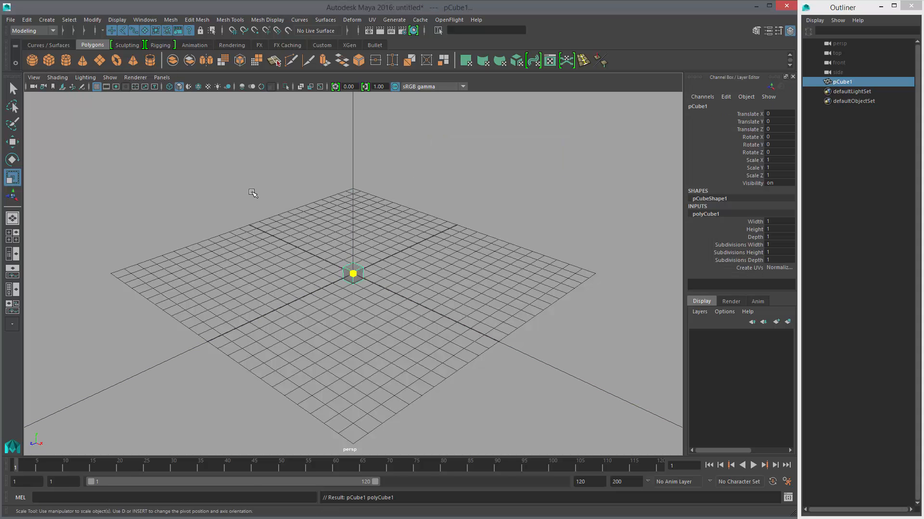
middle_click_drag(253, 197, 378, 208)
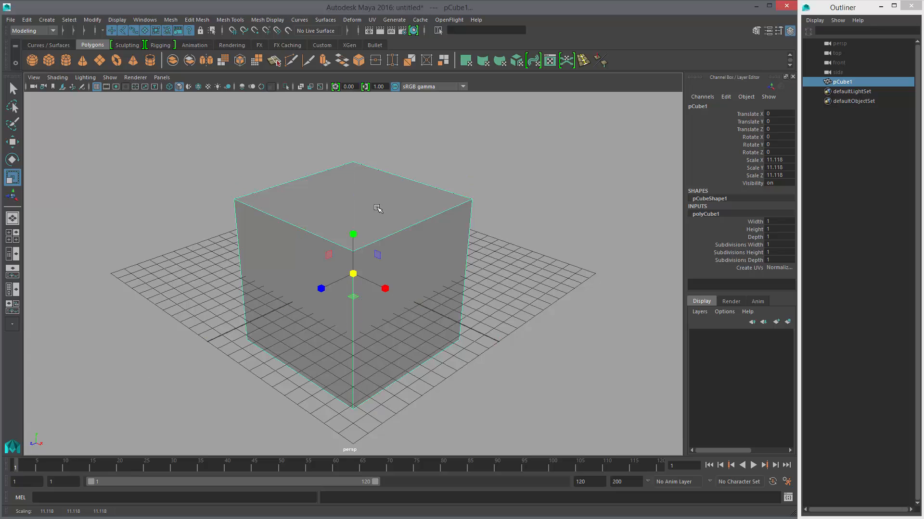
- Turn off the viewport's sRGB gamma view transform and deselect the cube
left_click(394, 87)
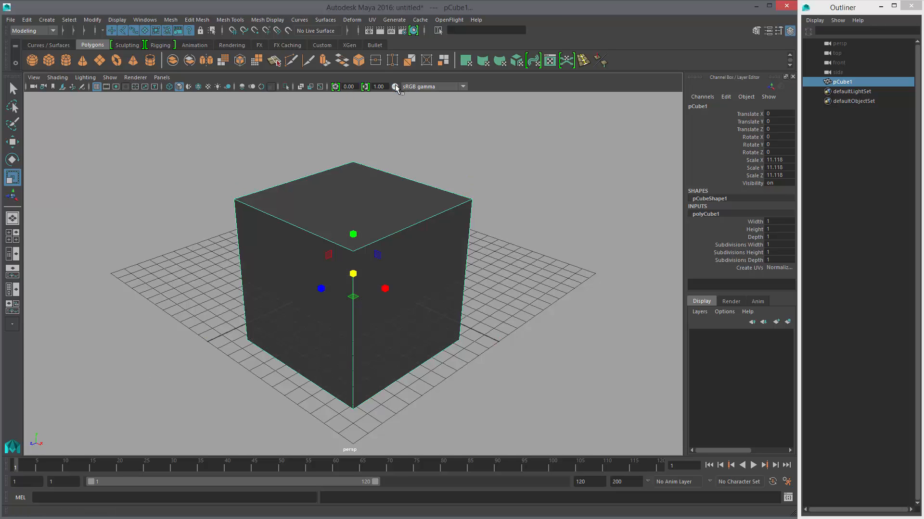
mouse_move(517, 183)
left_mouse_down("alt")
mouse_move(450, 180)
mouse_move(299, 202)
mouse_move(513, 215)
left_mouse_up("alt")
key("w")
left_click(559, 247)
left_click_drag(560, 248, 536, 247, "alt")
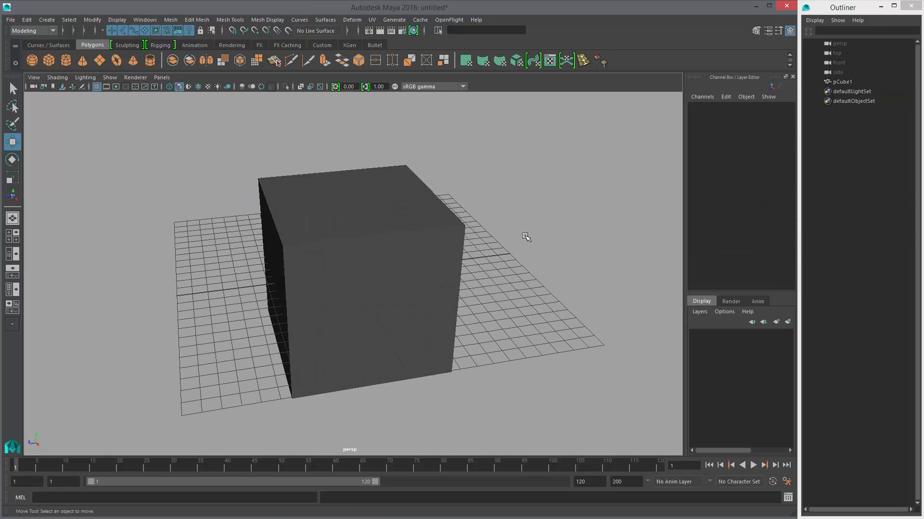
- Cycle the viewport background through its colour options, including the blue gradient, and return to plain light gray
key("alt+b")
key("alt+b")
key("alt+b")
key("alt+b")
key("alt+b")
key("alt+b")
key("alt+b")
key("alt+b")
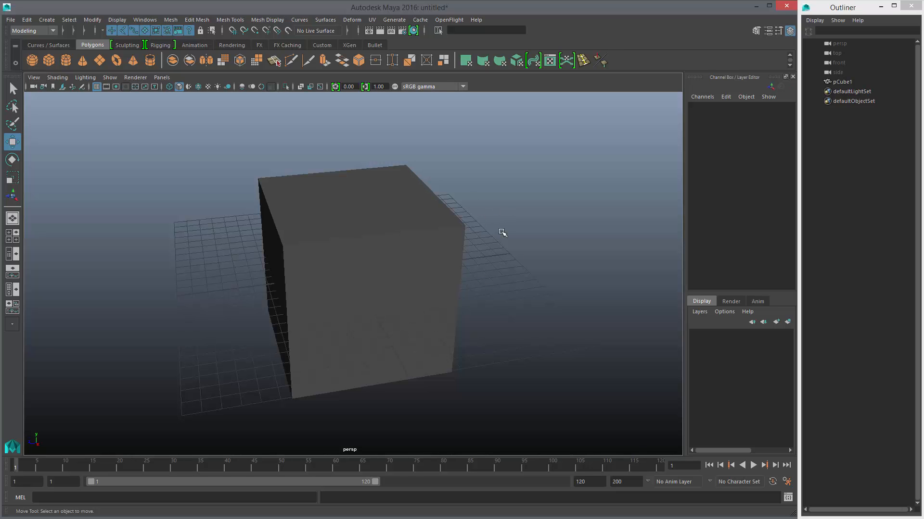
left_click_drag(462, 256, 422, 259, "alt")
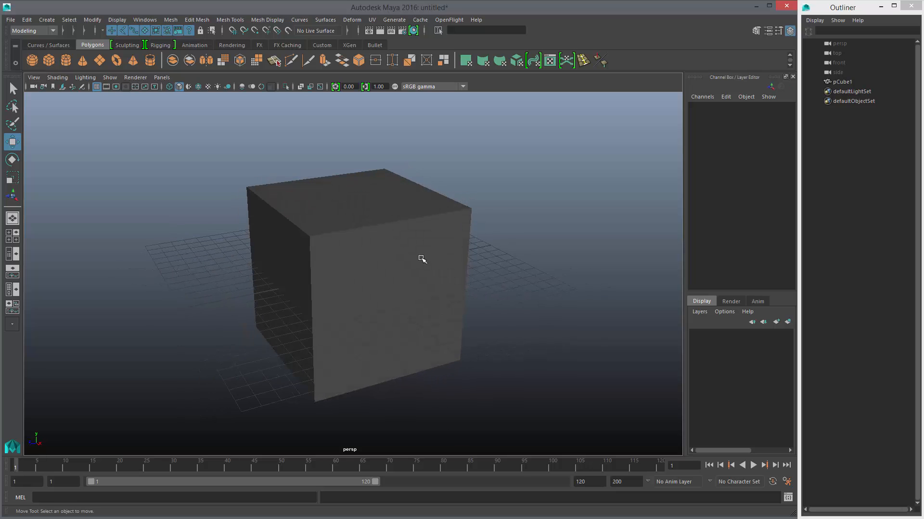
key("alt+b")
key("alt+b")
key("alt+b")
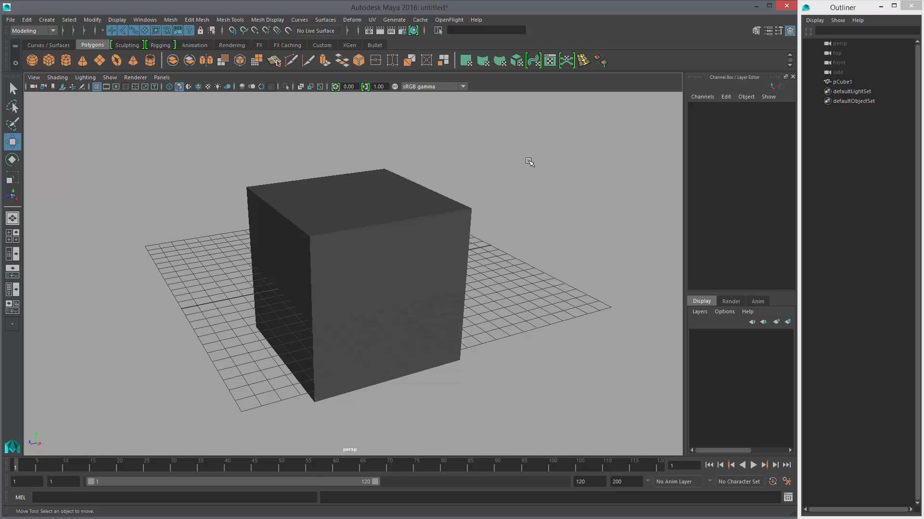
left_click_drag(481, 154, 476, 145, "alt")
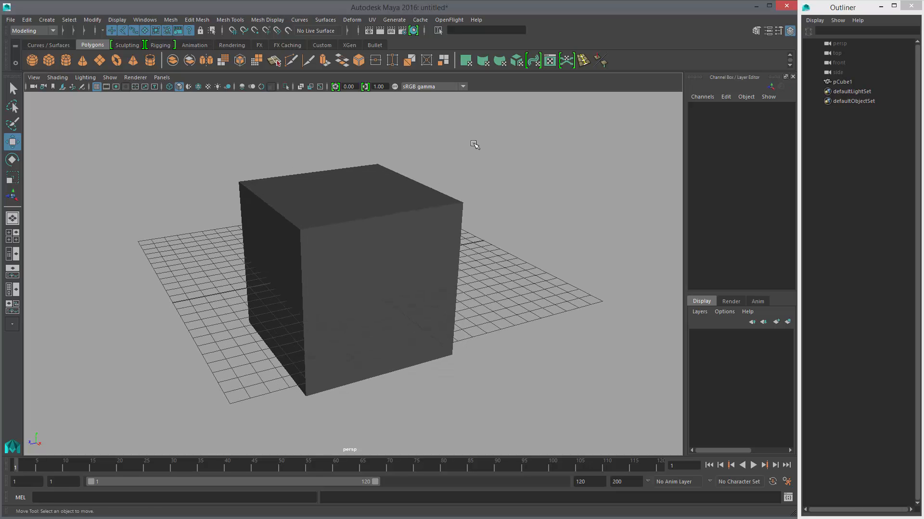
- Open the Hypershade, fit its window on the screen, and shrink the material browser to enlarge the node work area
left_click(414, 30)
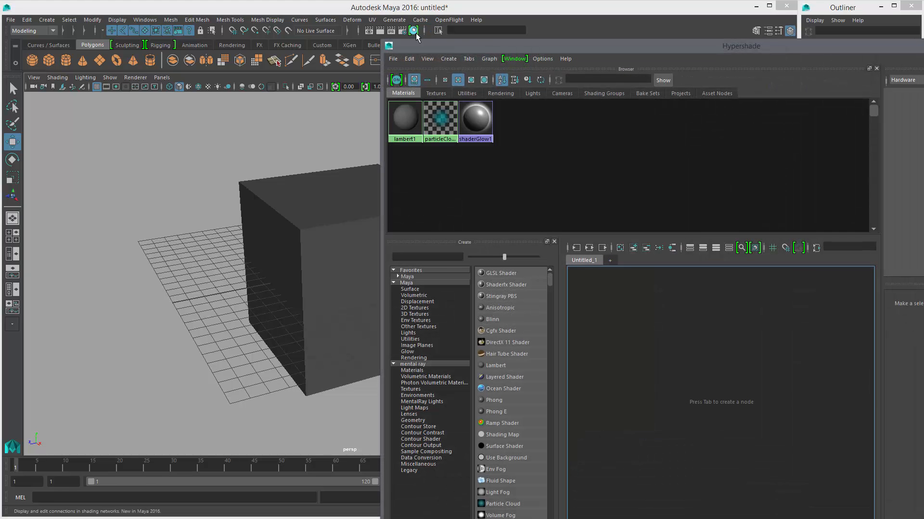
left_click_drag(457, 46, 143, 15)
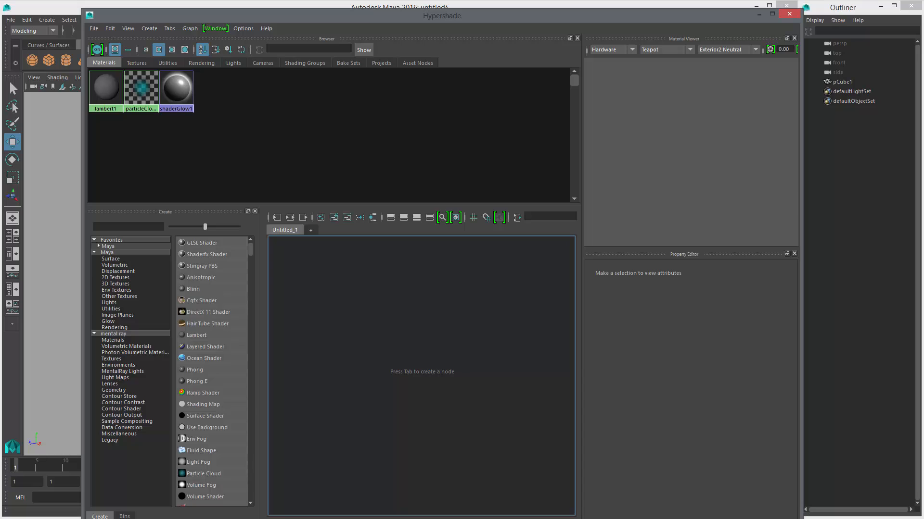
left_click_drag(802, 518, 806, 470)
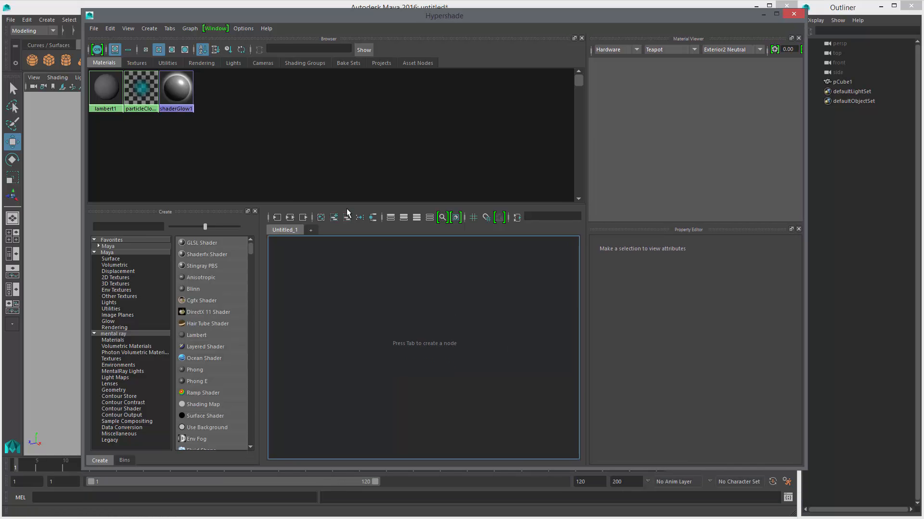
left_click_drag(346, 208, 347, 169)
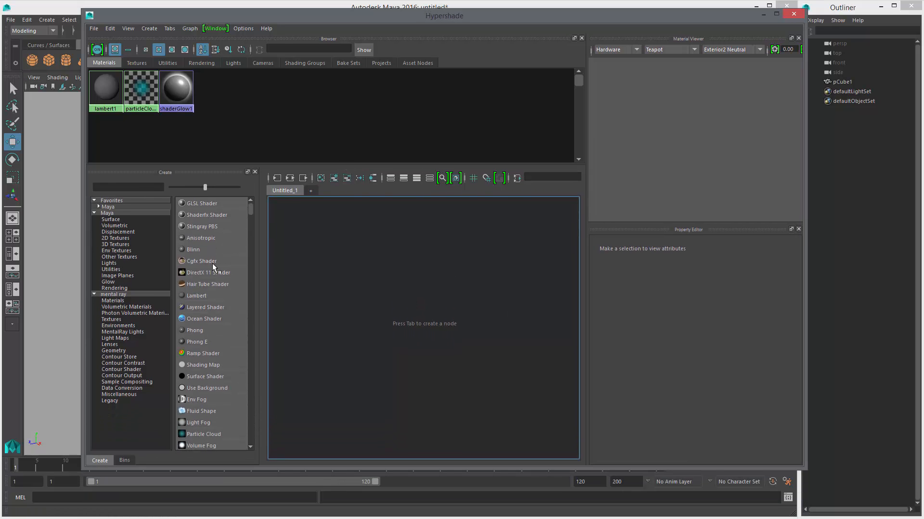
- Create a Blinn material in the Hypershade
left_click(192, 248)
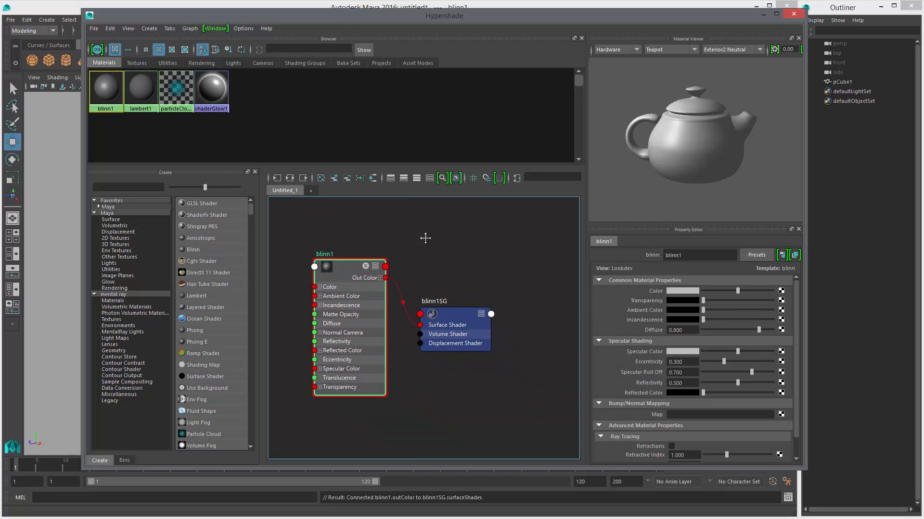
left_click(610, 50)
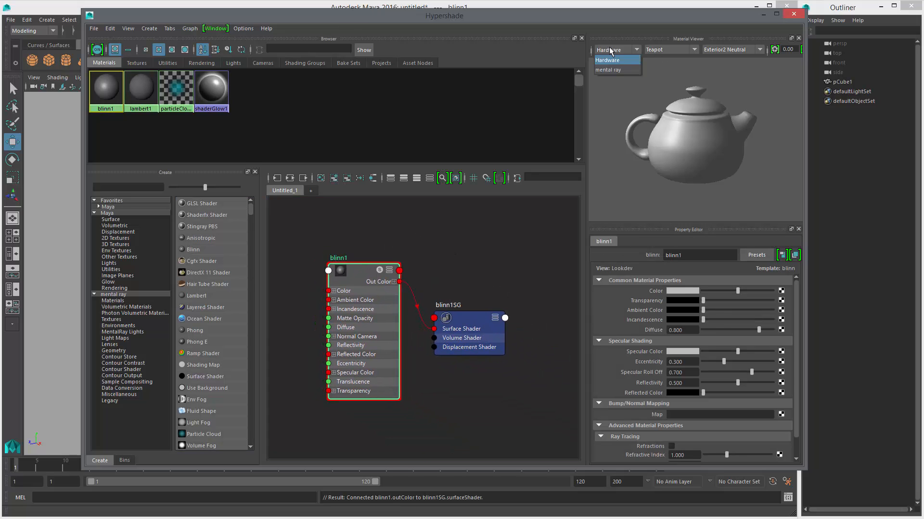
left_click(610, 51)
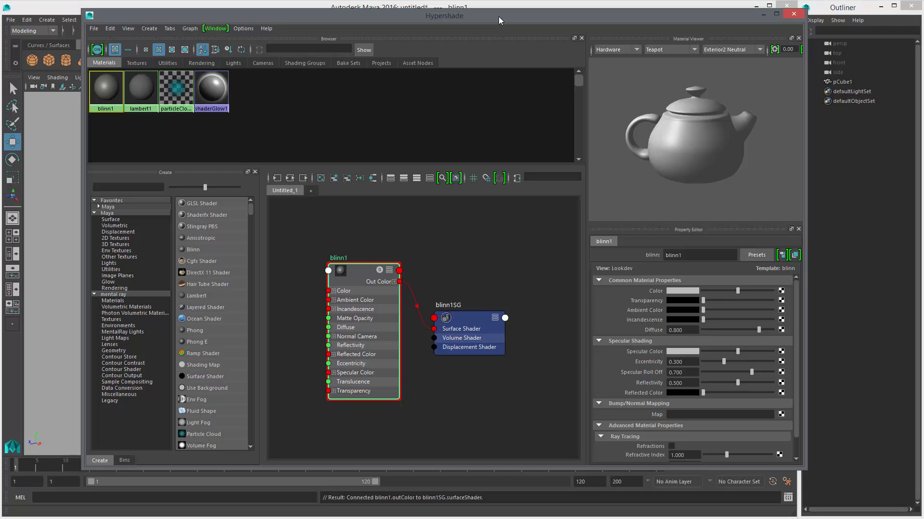
mouse_move(498, 16)
left_mouse_down()
mouse_move(500, 33)
mouse_move(505, 22)
left_mouse_up()
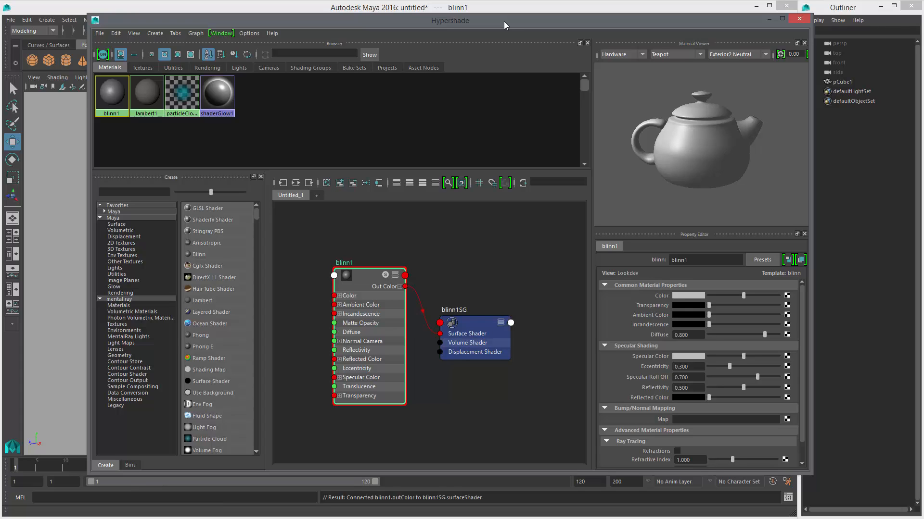
- Switch the material viewer's renderer from hardware to mental ray
left_click(633, 52)
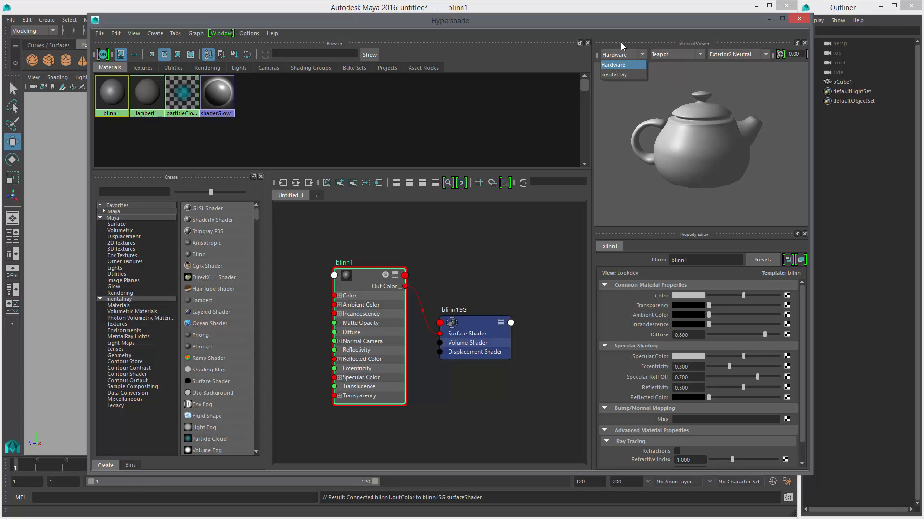
left_click(611, 55)
left_click(617, 55)
left_click(618, 55)
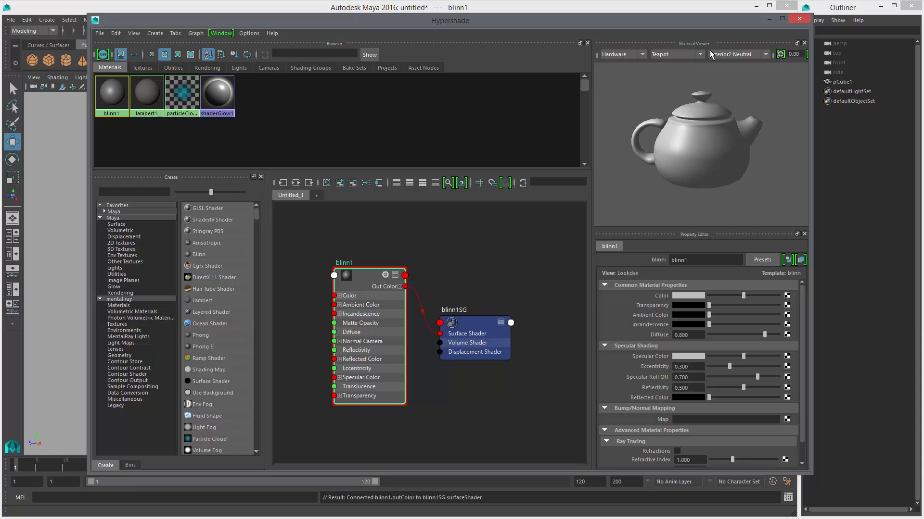
left_click(622, 73)
- Try the Off and Interior2 Neutral environments in the material viewer and settle on Interior2 Color
left_click(738, 56)
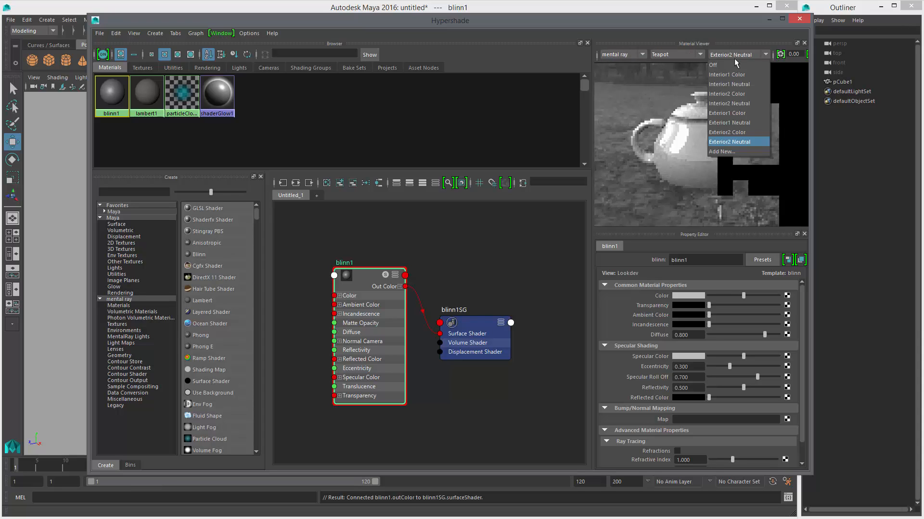
left_click(725, 65)
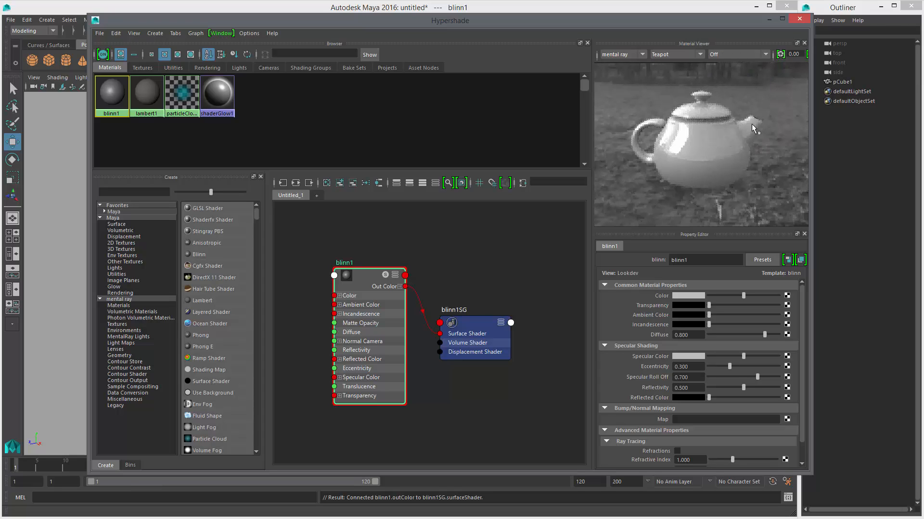
left_click(728, 51)
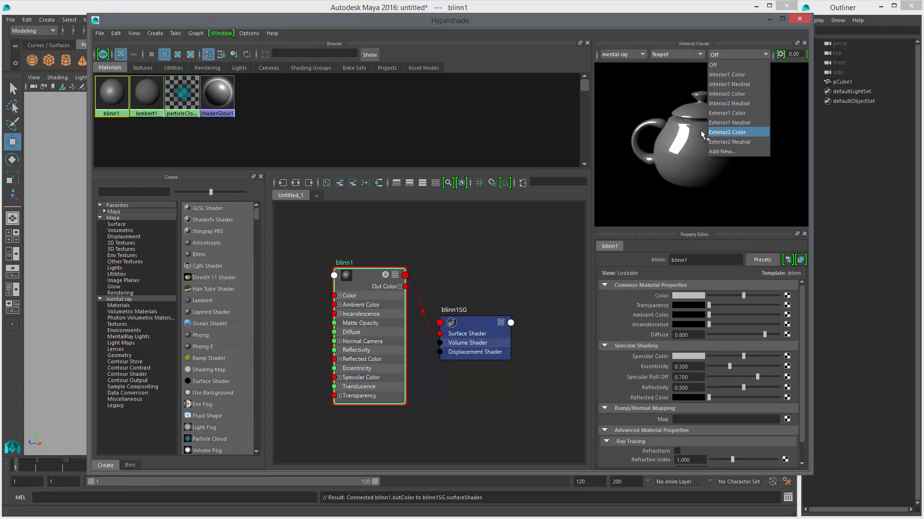
left_click(742, 103)
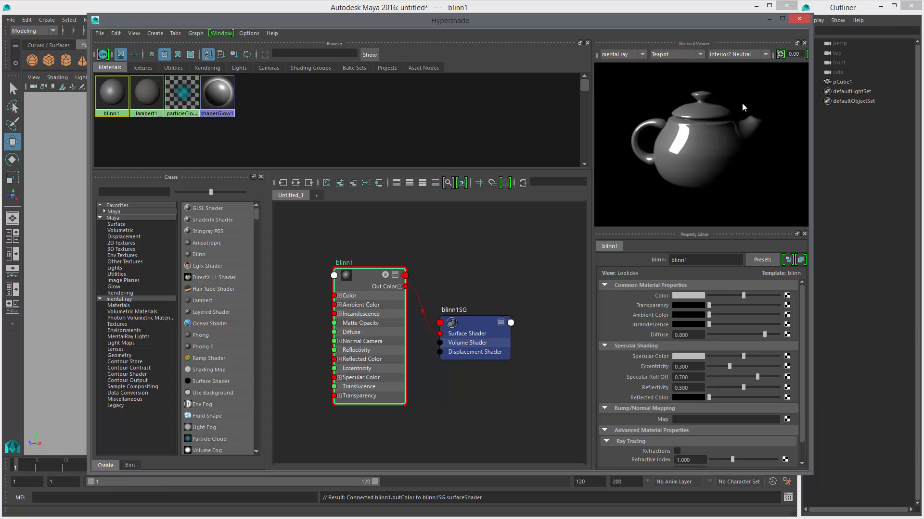
left_click(737, 57)
left_click(737, 93)
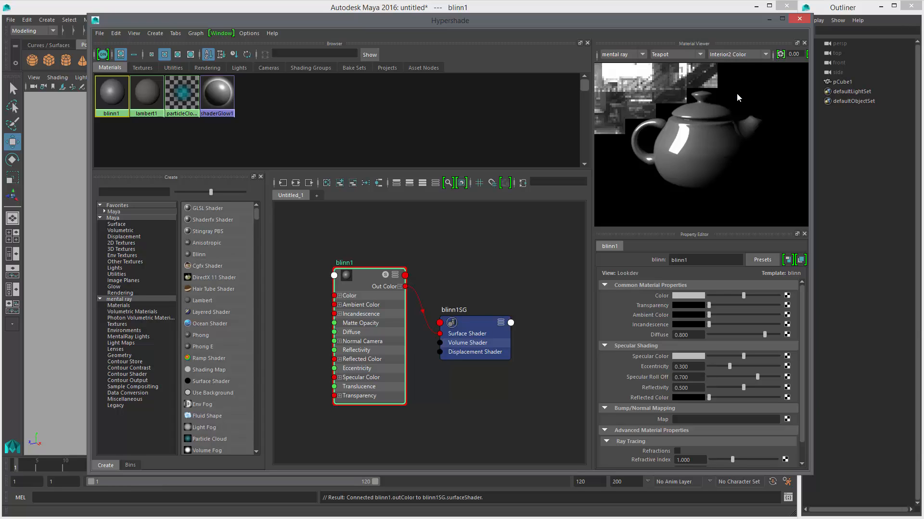
left_click(734, 53)
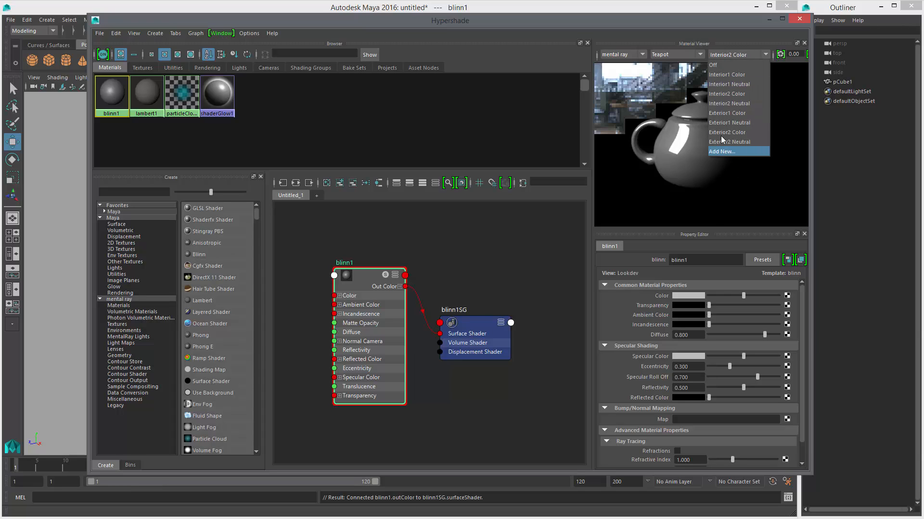
key("Escape")
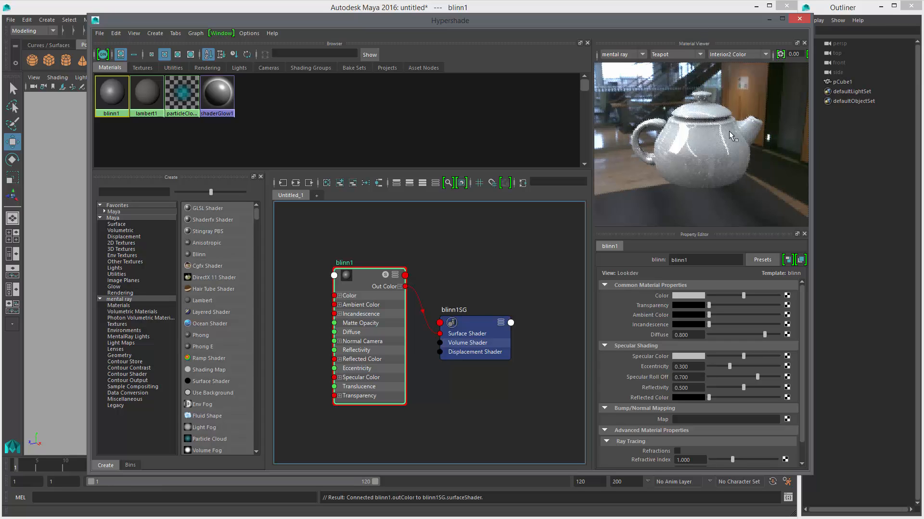
- Try the Shader Ball and Glass Splash preview shapes in the material viewer and settle on Shader Ball
left_click(681, 53)
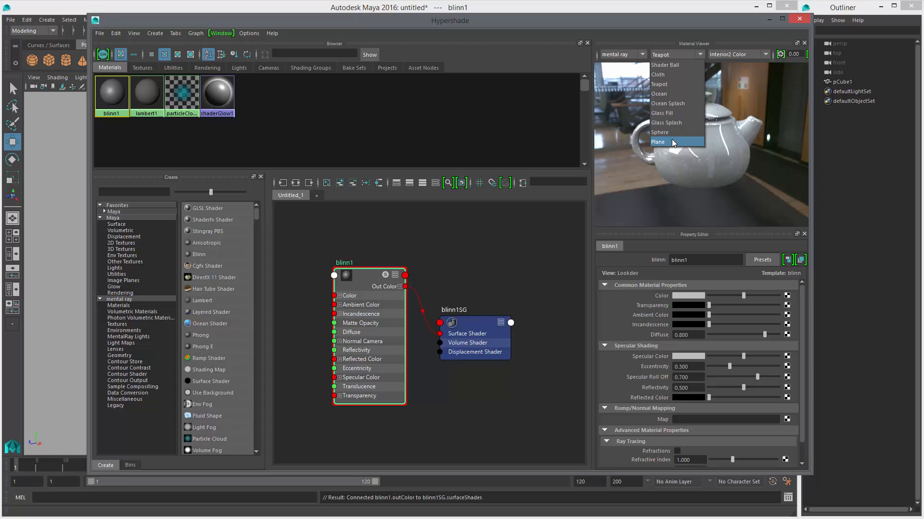
left_click(675, 66)
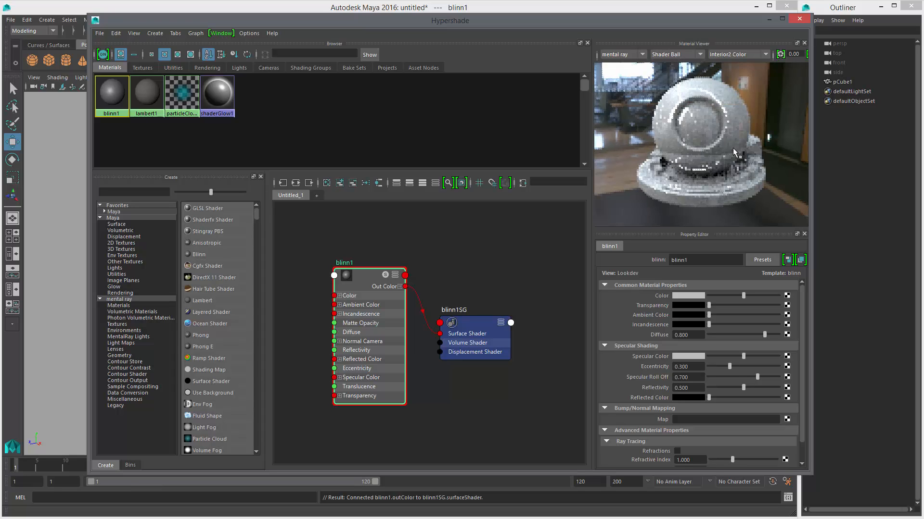
left_click(687, 56)
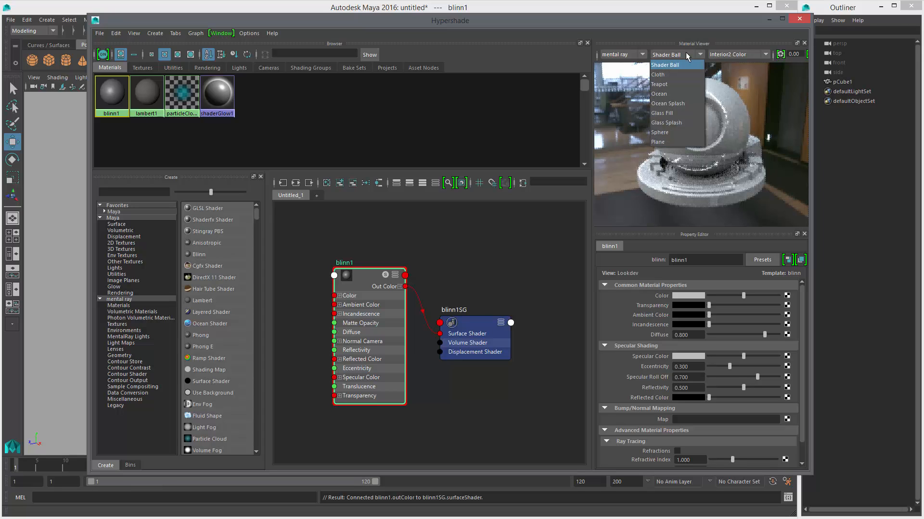
left_click(675, 123)
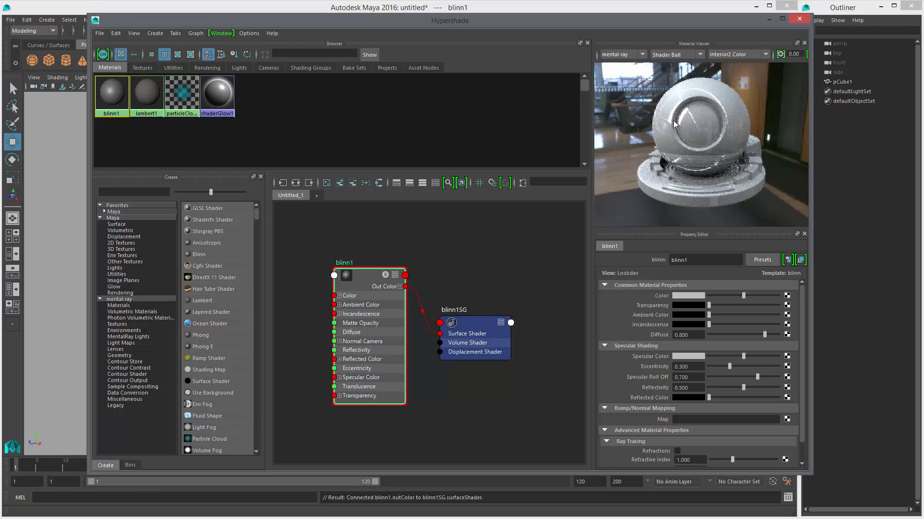
left_click(677, 56)
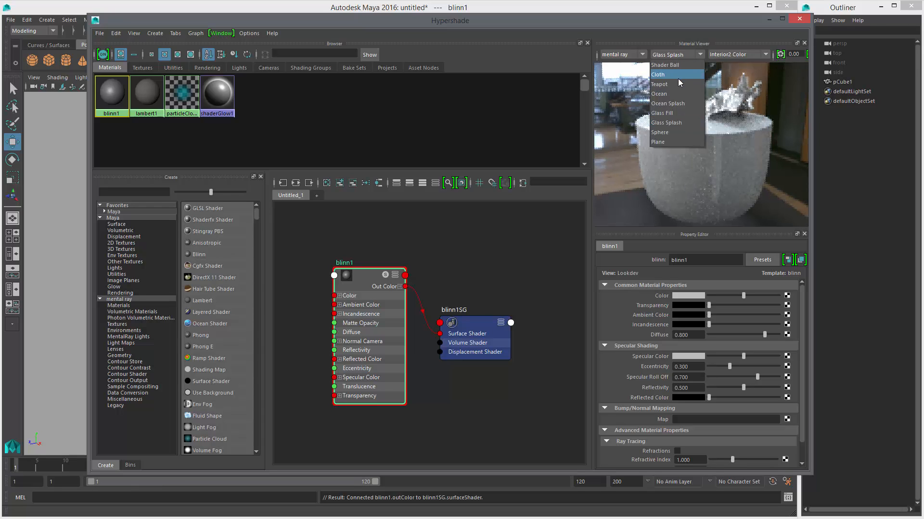
left_click(670, 64)
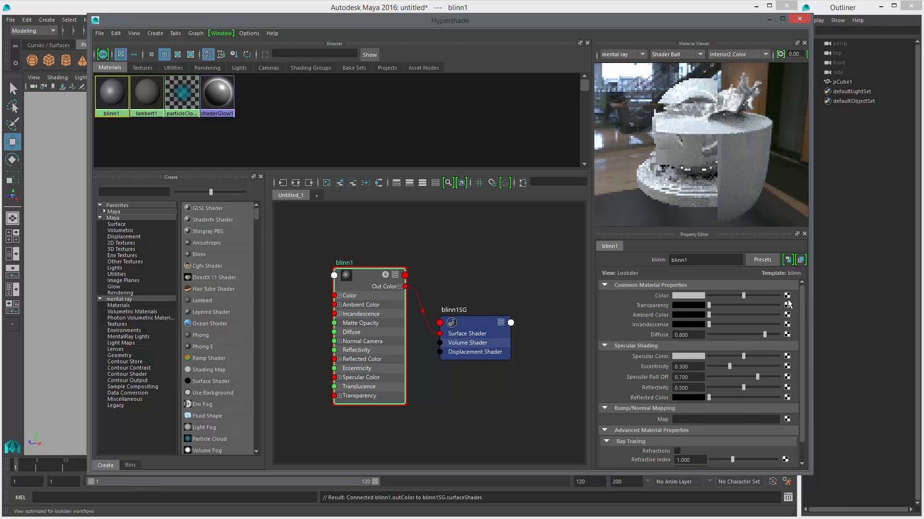
- Examine the Blinn material's properties in both the Lookdev view and the full attribute view, ending in Lookdev
left_click_drag(801, 291, 802, 334)
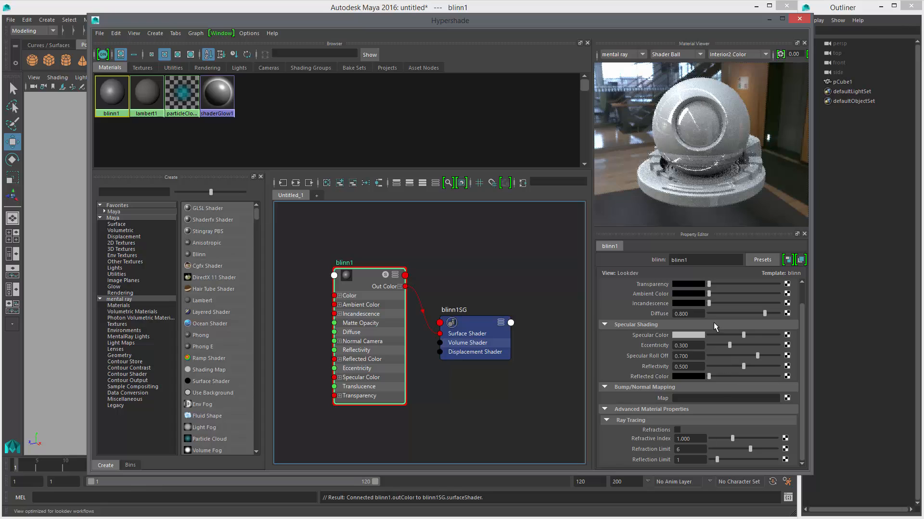
left_click_drag(804, 318, 808, 290)
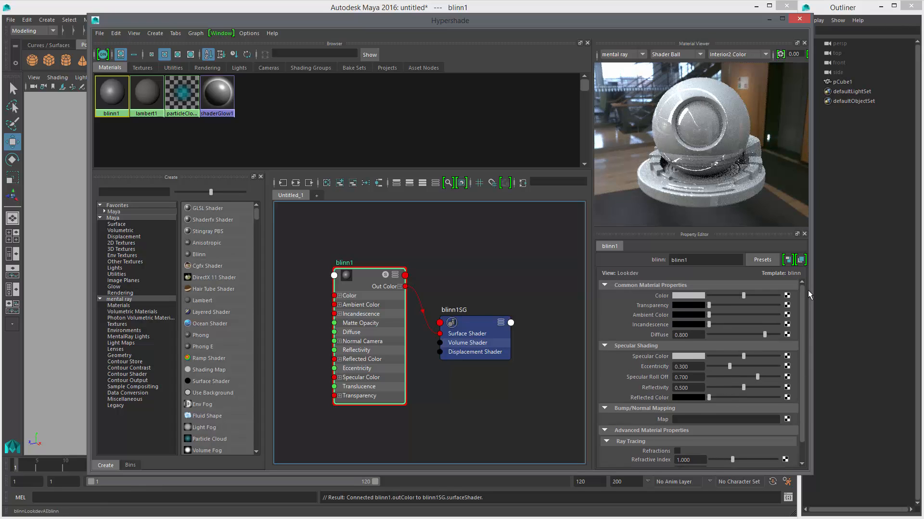
left_click(788, 259)
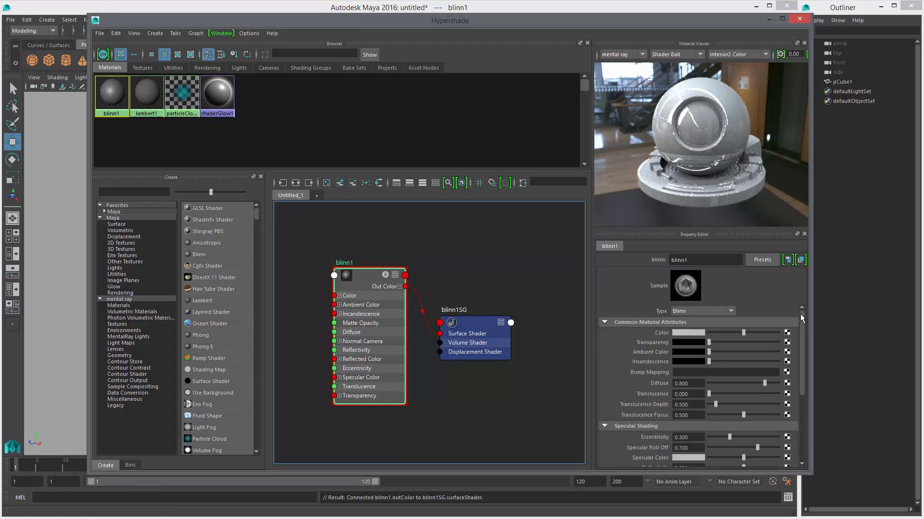
mouse_move(801, 313)
left_mouse_down()
mouse_move(803, 417)
mouse_move(809, 322)
left_mouse_up()
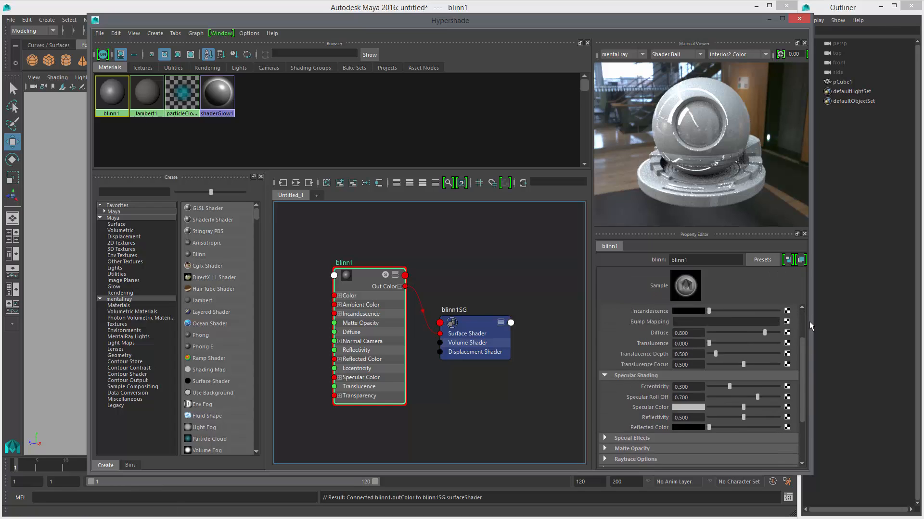
left_click(788, 259)
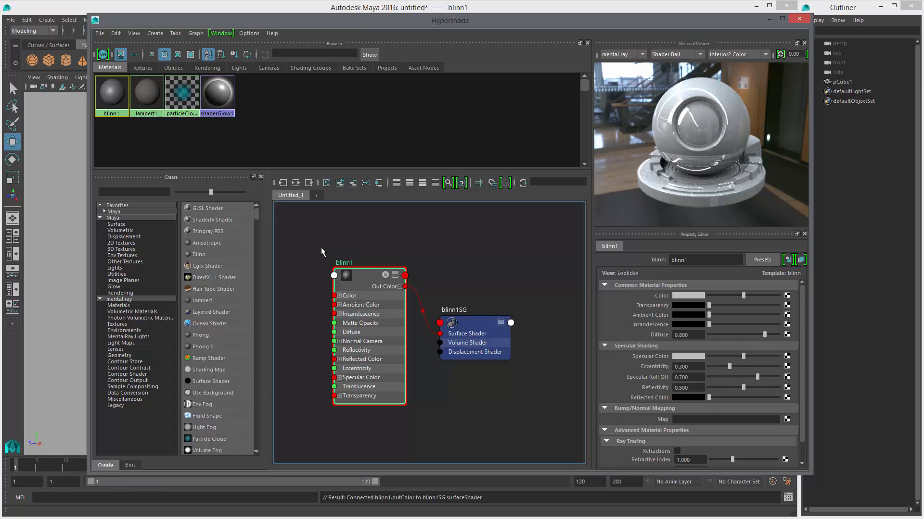
- Reposition the Blinn material node and its shading group node close together in the work area
left_click_drag(379, 284, 395, 278)
left_click_drag(470, 324, 513, 308)
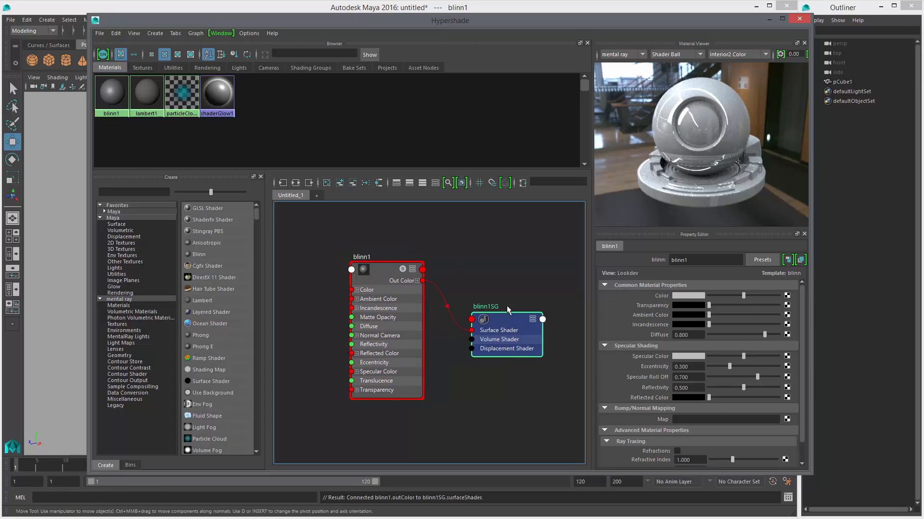
left_click_drag(378, 276, 425, 259)
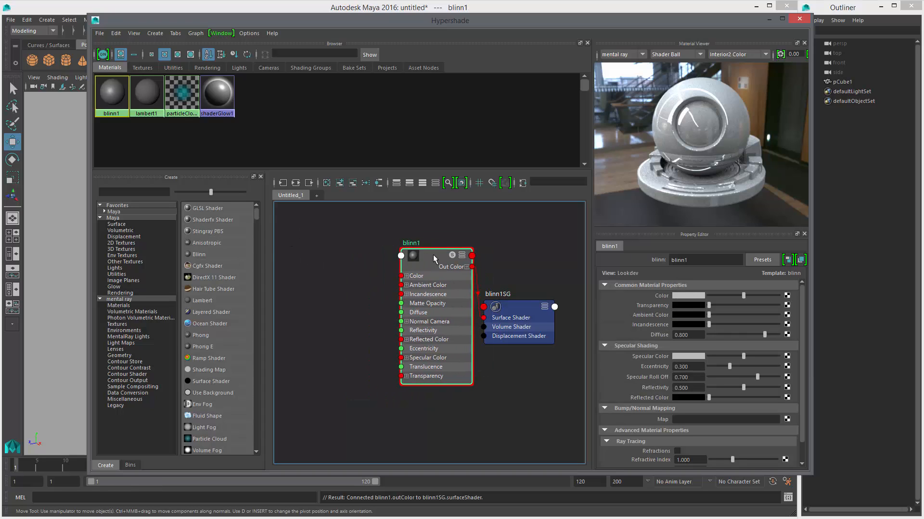
mouse_move(433, 255)
left_mouse_down()
mouse_move(429, 263)
mouse_move(428, 253)
left_mouse_up()
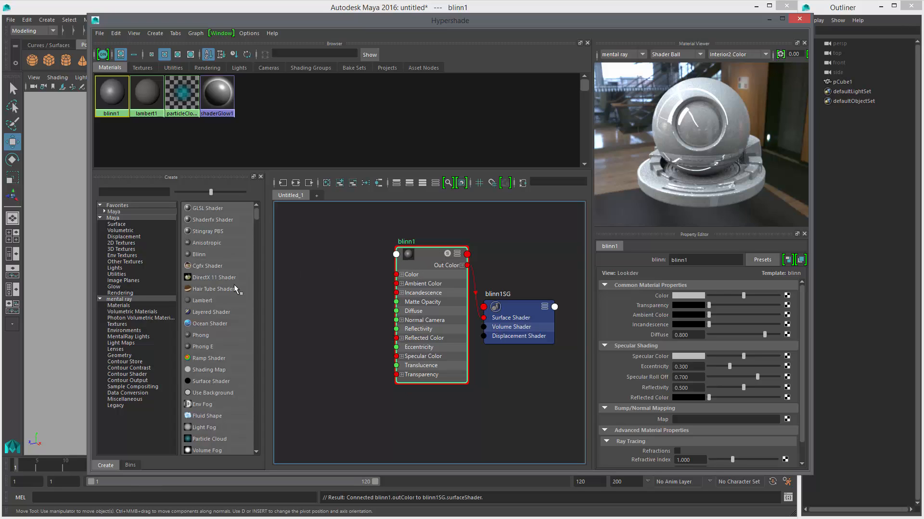
- Create a Checker texture node in the Hypershade graph
left_click_drag(256, 215, 258, 221)
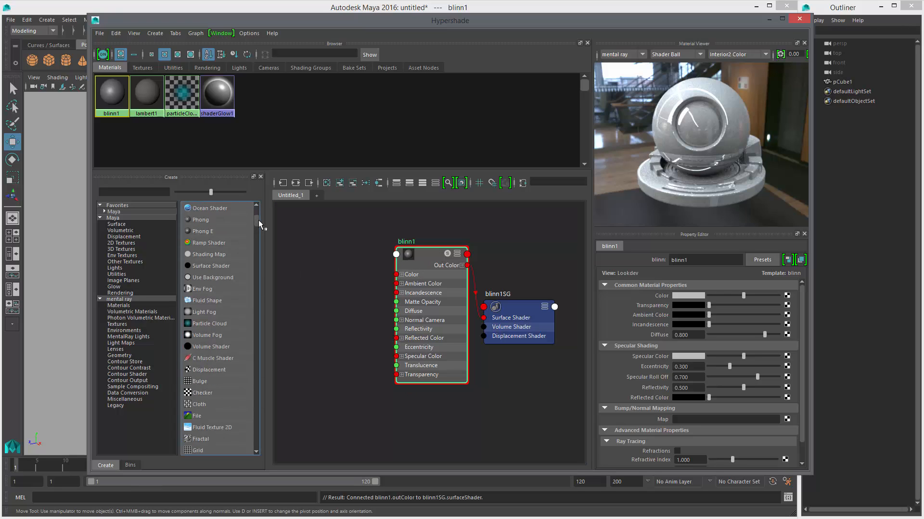
scroll(229, 299, "down", 1)
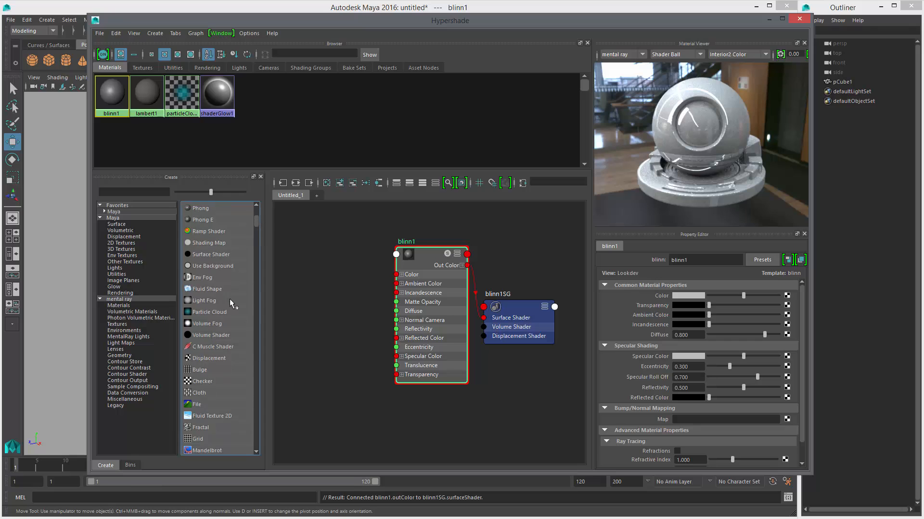
left_click(200, 380)
- Arrange the 2D placement node and the Checker node in a row on the input side of the Blinn node
left_click_drag(579, 385, 302, 329)
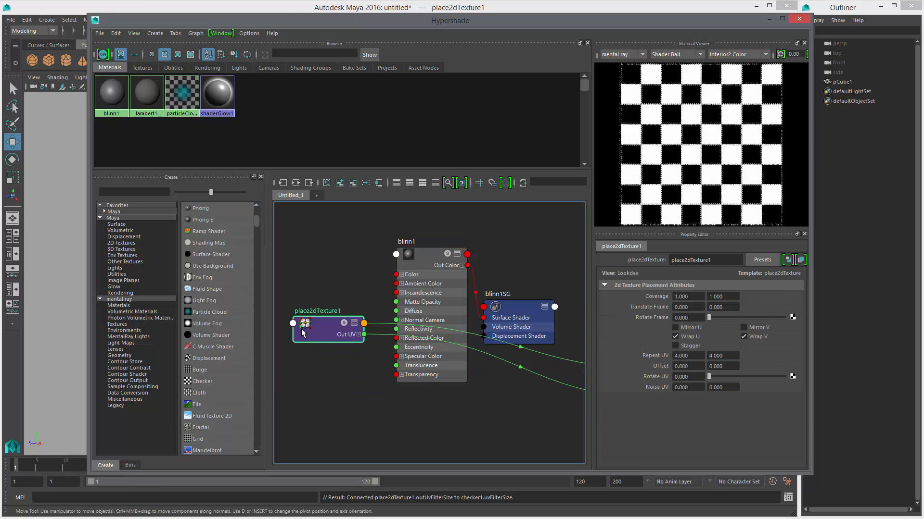
scroll(346, 341, "down", 3)
middle_click_drag(555, 363, 487, 365, "alt")
left_click_drag(486, 365, 340, 397)
middle_click_drag(415, 360, 524, 364, "alt")
left_click_drag(382, 337, 310, 313)
left_click_drag(451, 403, 356, 338)
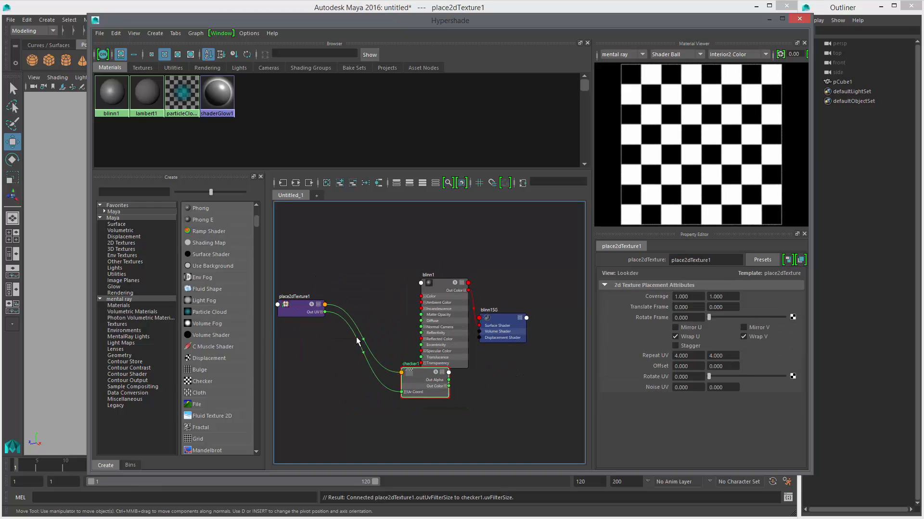
scroll(402, 328, "up", 4)
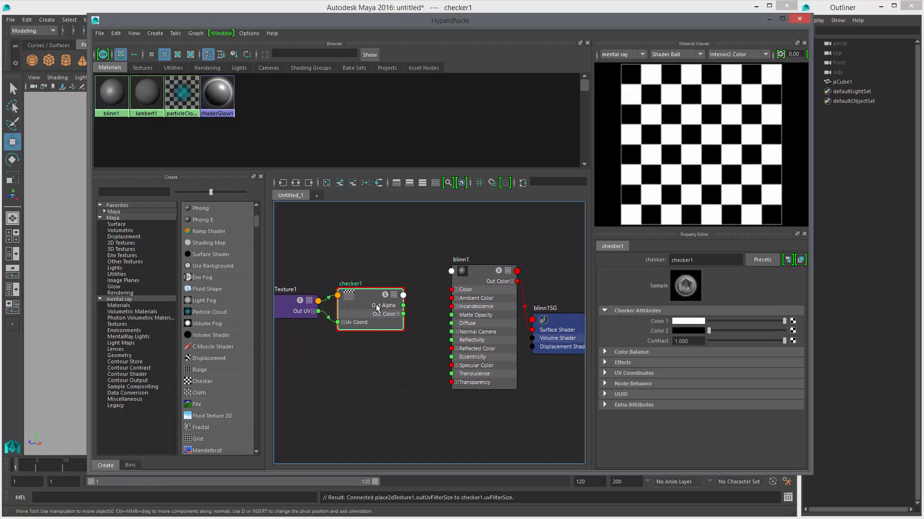
- Connect the Checker's Out Color to the Blinn's Specular Color and select the Blinn node to preview the result
left_click_drag(377, 308, 452, 366)
left_click(467, 270)
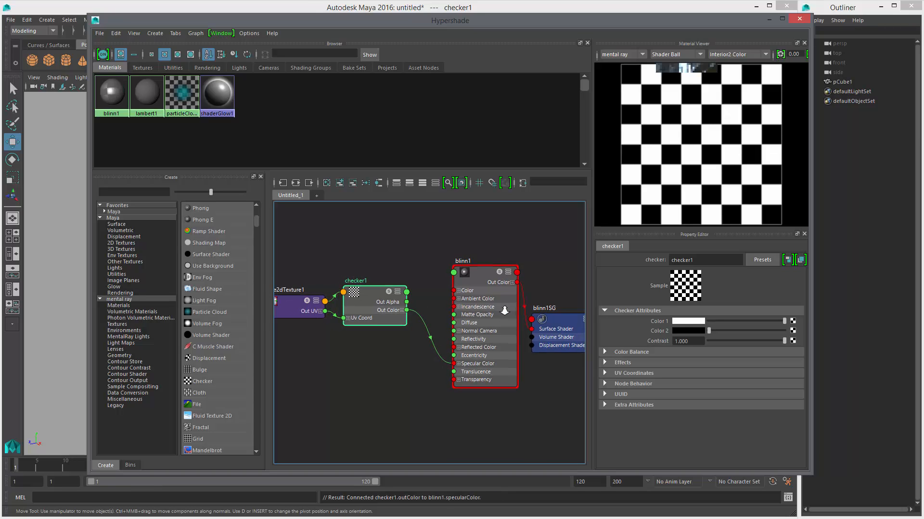
middle_click_drag(401, 281, 434, 287, "alt")
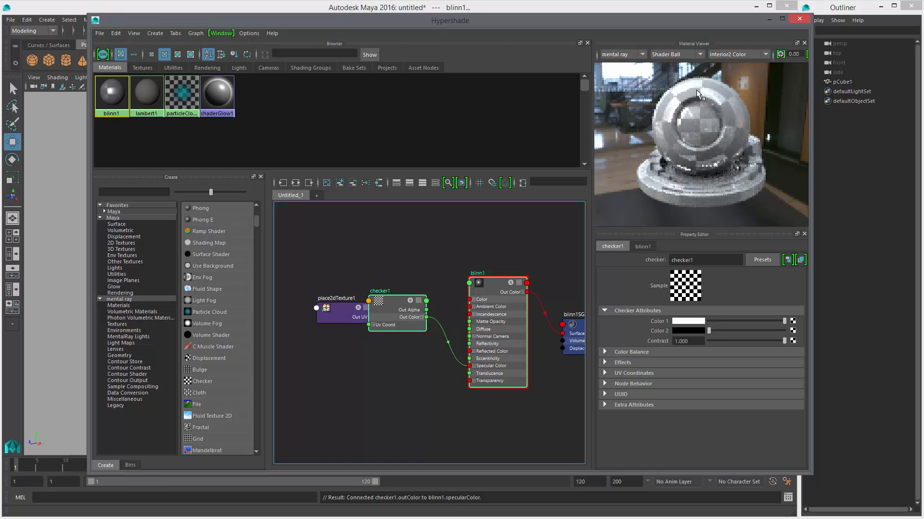
- Move the Hypershade clear of the perspective view and assign the blinn1 material to the test cube
left_click_drag(631, 27, 633, 416)
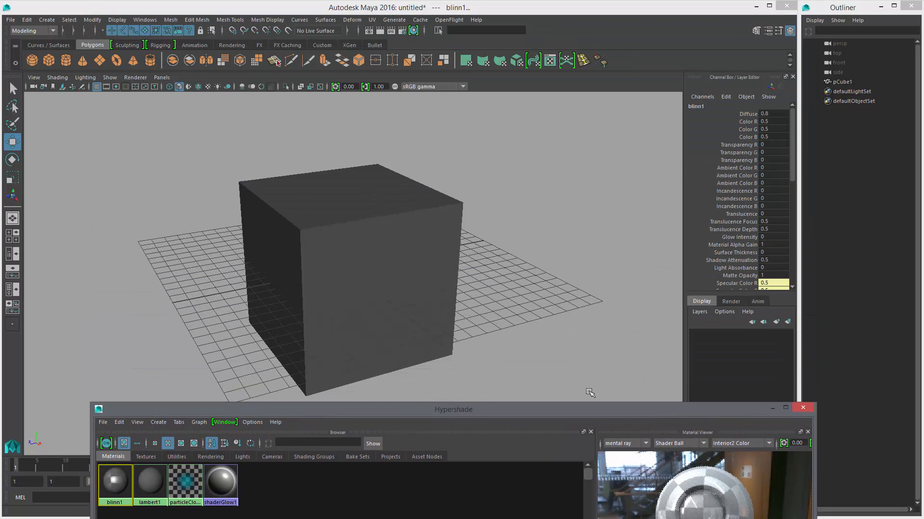
middle_click_drag(121, 474, 378, 332)
left_click_drag(378, 332, 424, 321, "alt")
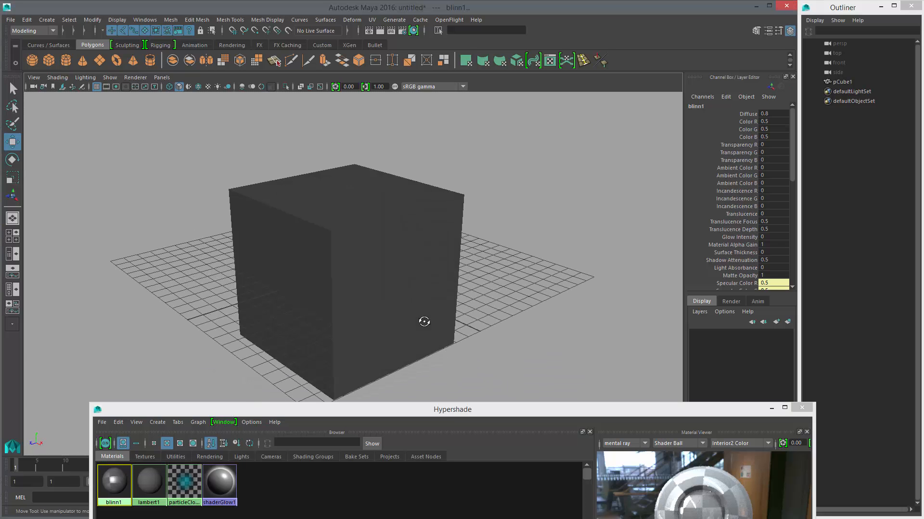
left_click_drag(512, 346, 443, 307, "alt")
- Bring the Hypershade graph back into view, adjust the Checker node's position and solo the Checker
left_click_drag(455, 411, 498, 34)
left_click_drag(400, 327, 376, 320)
mouse_move(441, 316)
left_mouse_down()
mouse_move(431, 323)
mouse_move(431, 315)
left_mouse_up()
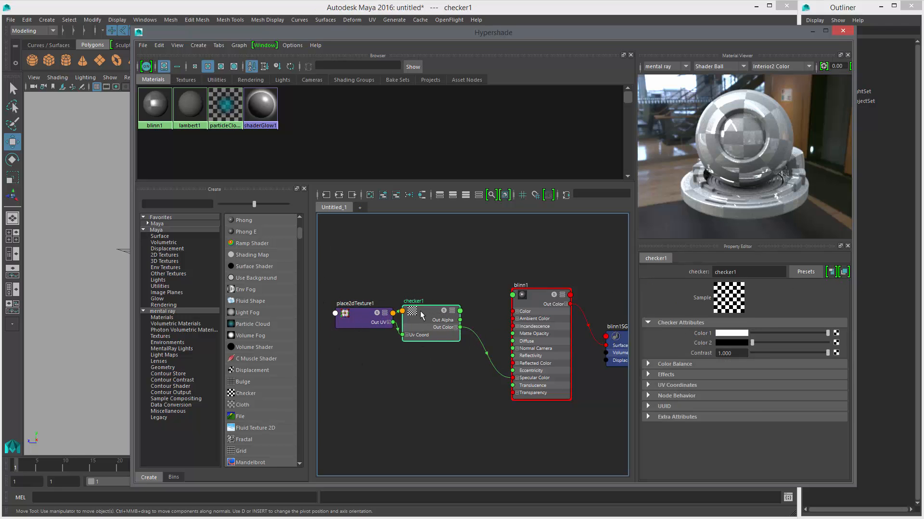
left_click_drag(420, 315, 450, 310)
left_click(450, 309)
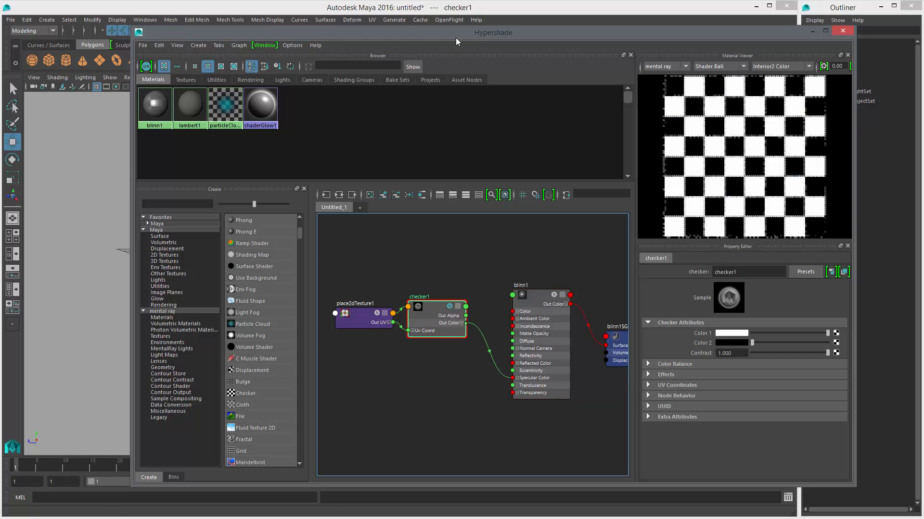
- Examine the soloed checker pattern on the cube in the perspective view from several angles
left_click_drag(456, 35, 417, 136)
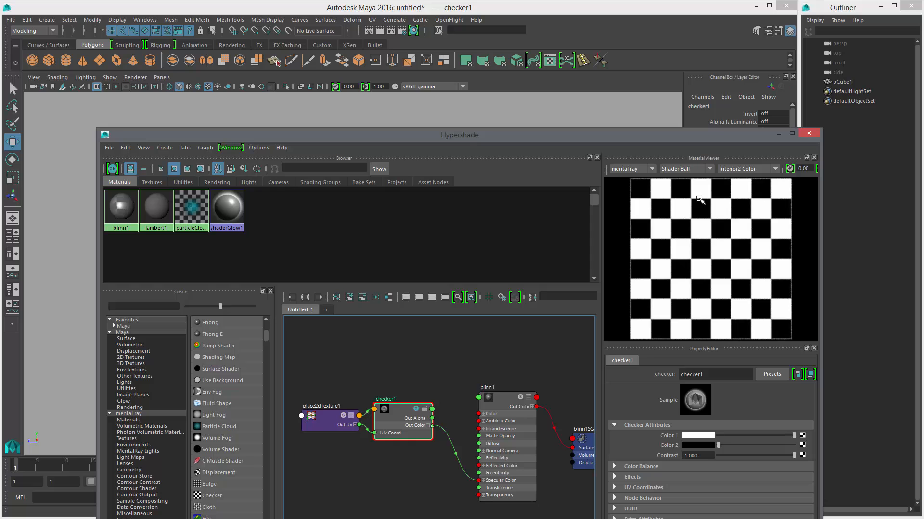
left_click_drag(531, 144, 514, 371)
left_click_drag(481, 265, 460, 171, "alt")
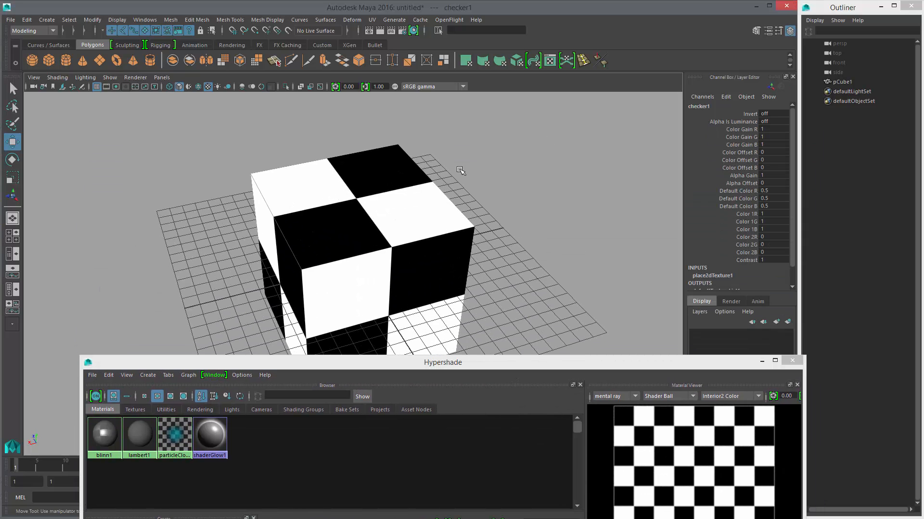
right_click_drag(548, 280, 433, 274, "alt")
left_click_drag(433, 274, 370, 269, "alt")
right_click_drag(370, 269, 388, 280, "alt")
- Return to the Hypershade and turn off the Checker node's solo display
left_click_drag(424, 364, 417, 91)
left_click_drag(483, 92, 548, 24)
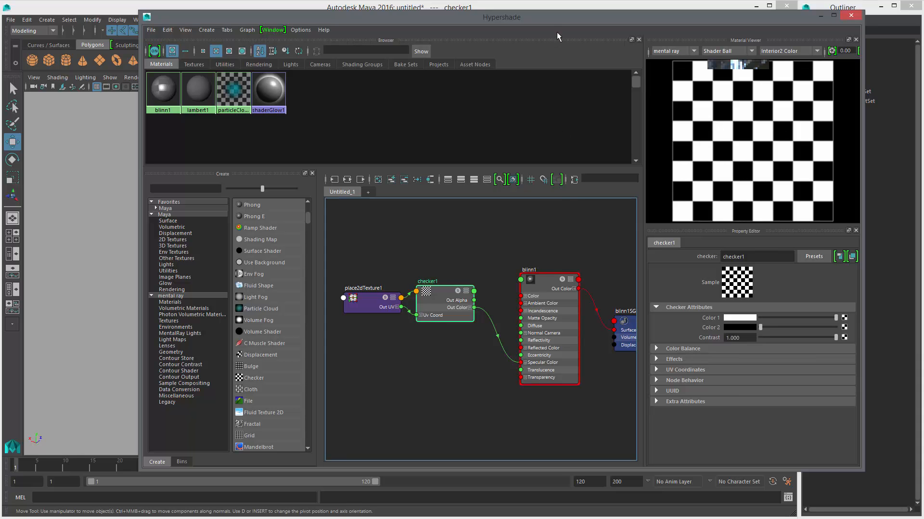
left_click_drag(561, 17, 535, 18)
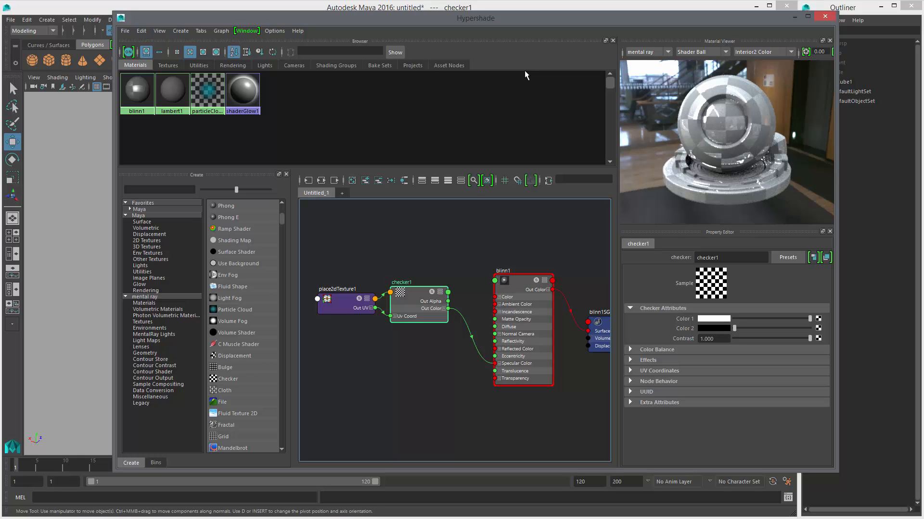
- View the Material Viewer's renderer choices and close the Hypershade
left_click(667, 51)
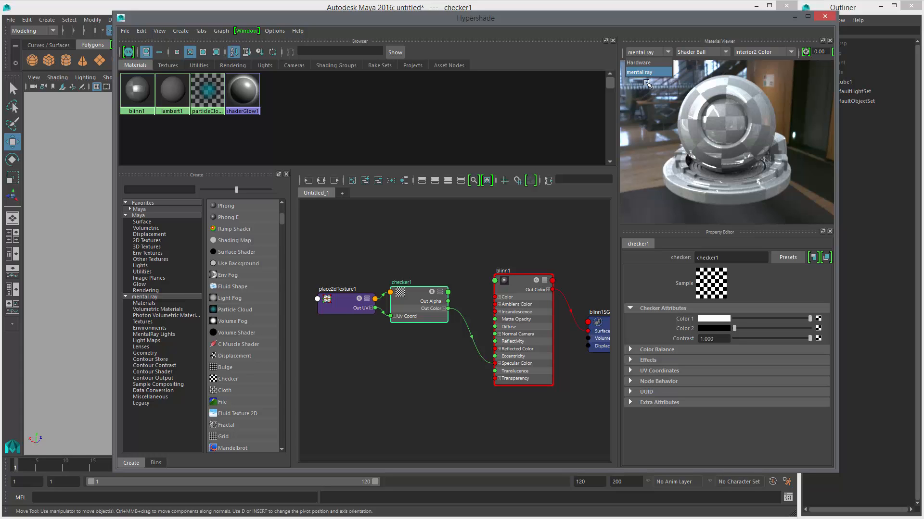
left_click(819, 20)
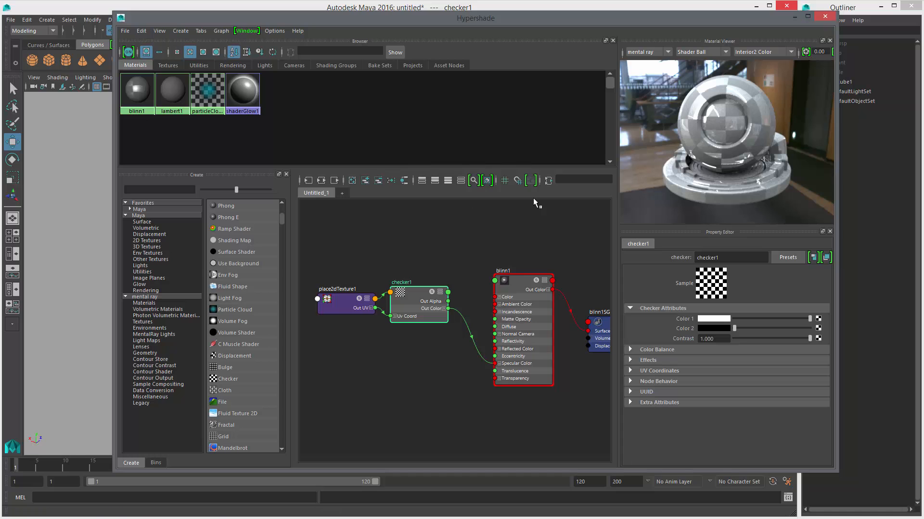
left_click(826, 17)
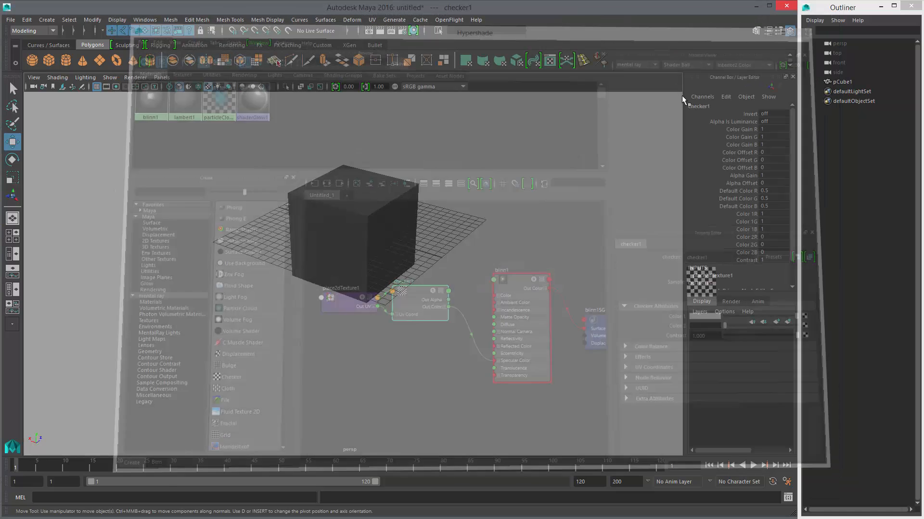
- Select the cube in the perspective view and frame it from a three-quarter angle
left_click_drag(457, 228, 433, 212, "alt")
right_click_drag(433, 212, 411, 275, "alt")
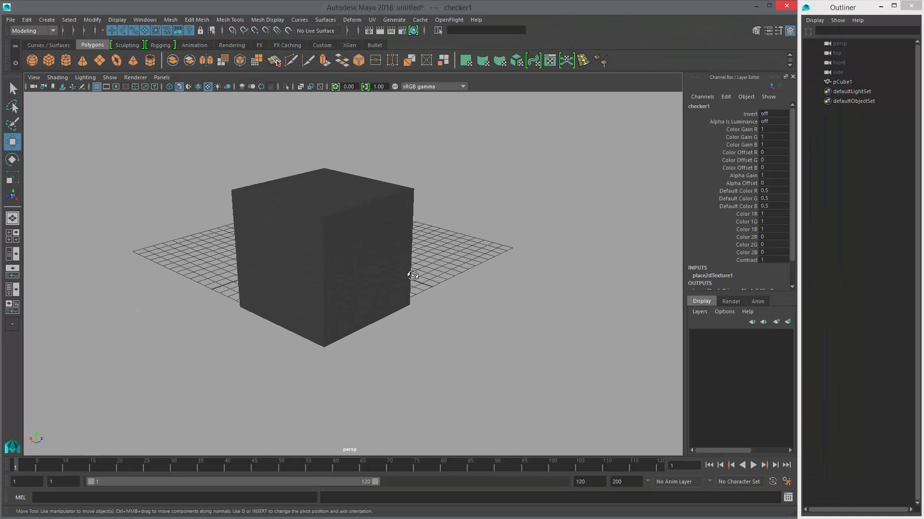
mouse_move(411, 275)
left_mouse_down("alt")
mouse_move(412, 287)
mouse_move(403, 290)
left_mouse_up("alt")
left_click(403, 291)
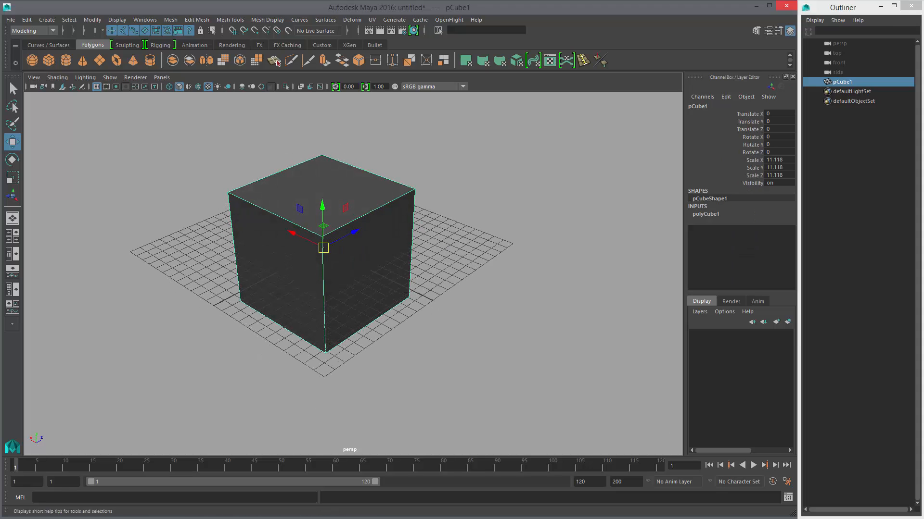
left_click_drag(473, 244, 502, 238, "alt")
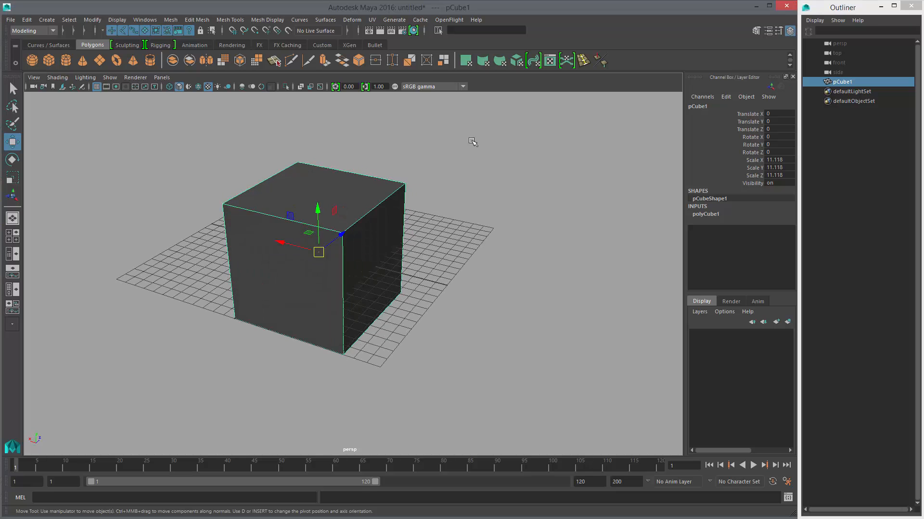
middle_click_drag(416, 216, 453, 202, "alt")
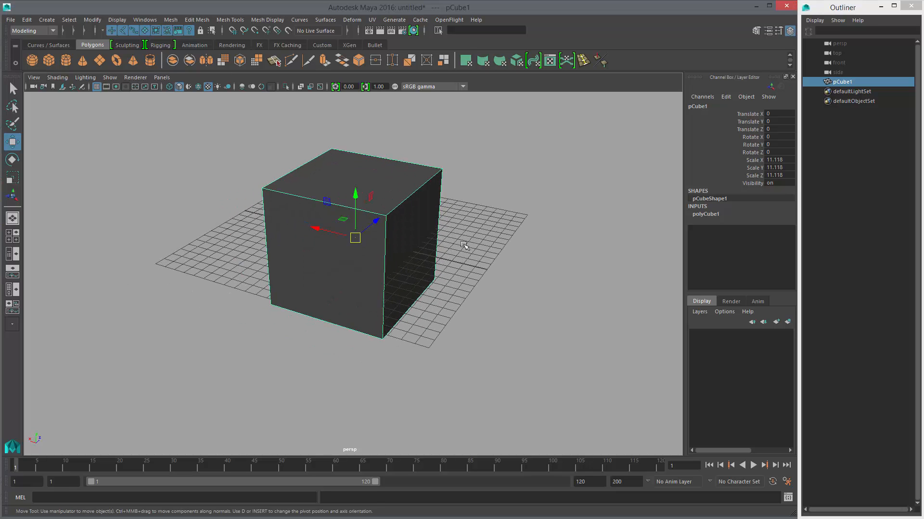
left_click_drag(428, 243, 455, 241, "alt")
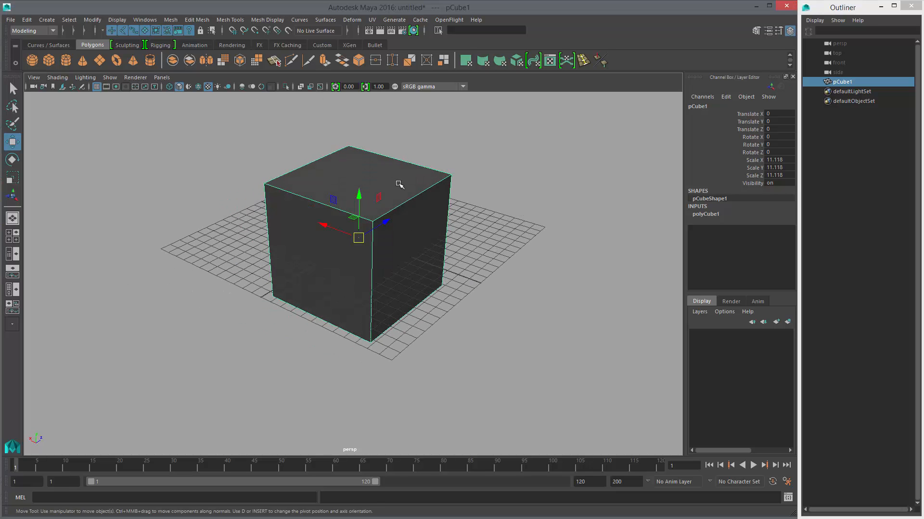
- Move the Split Polygon and Cut Faces tools to the end of the Polygons shelf
middle_click_drag(275, 61, 638, 53)
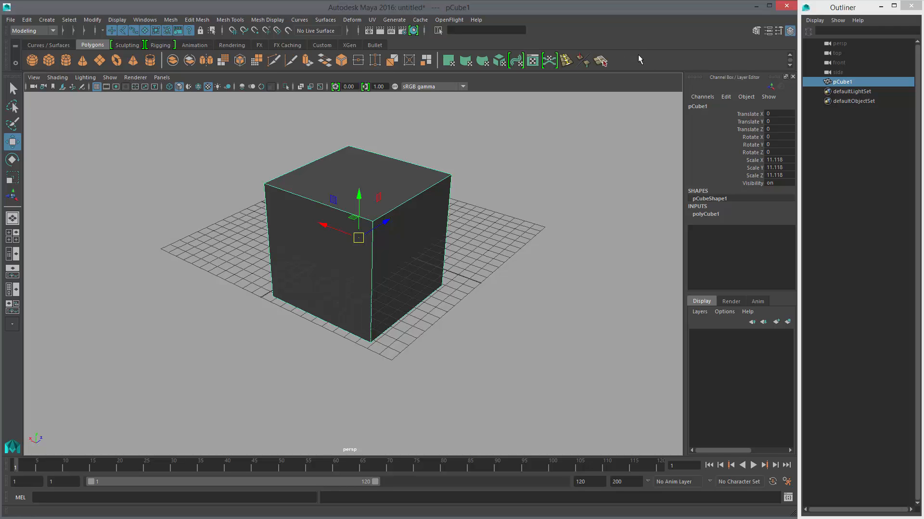
middle_click_drag(290, 61, 599, 64)
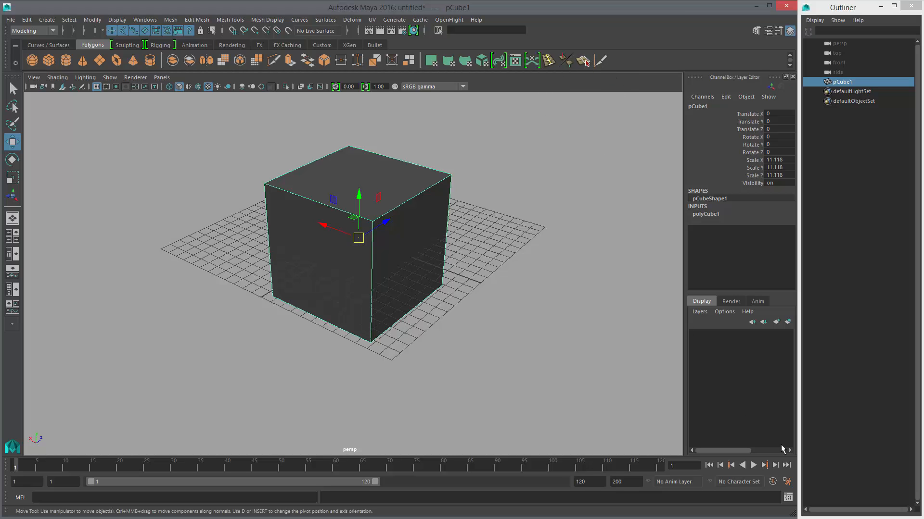
- Open the Script Editor, enlarge it and place it beside the cube
left_click(788, 499)
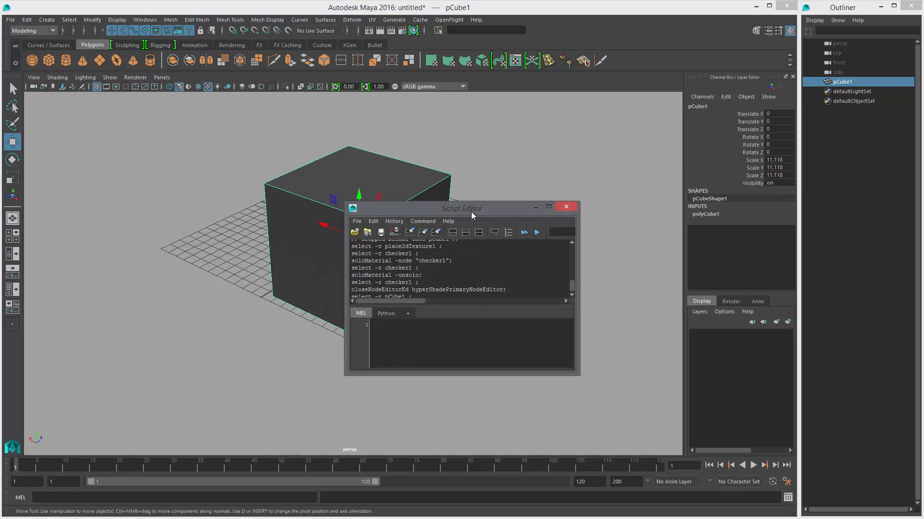
left_click_drag(472, 215, 591, 115)
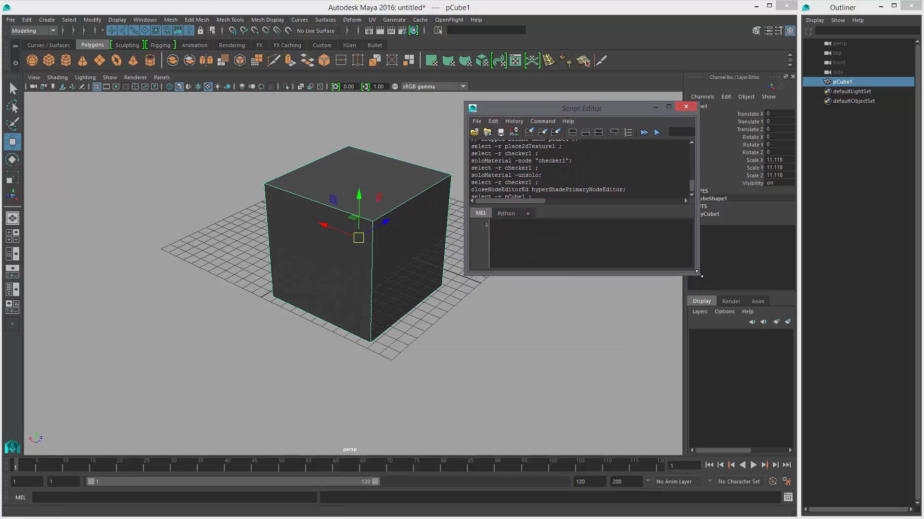
left_click_drag(698, 274, 875, 421)
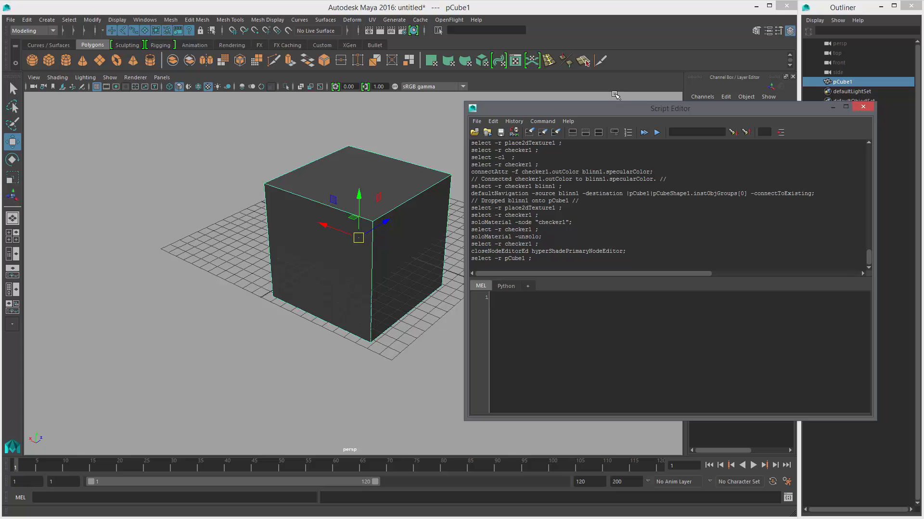
- Start the Split Polygon Tool briefly as a trial and clear the Script Editor's history
left_click(584, 61)
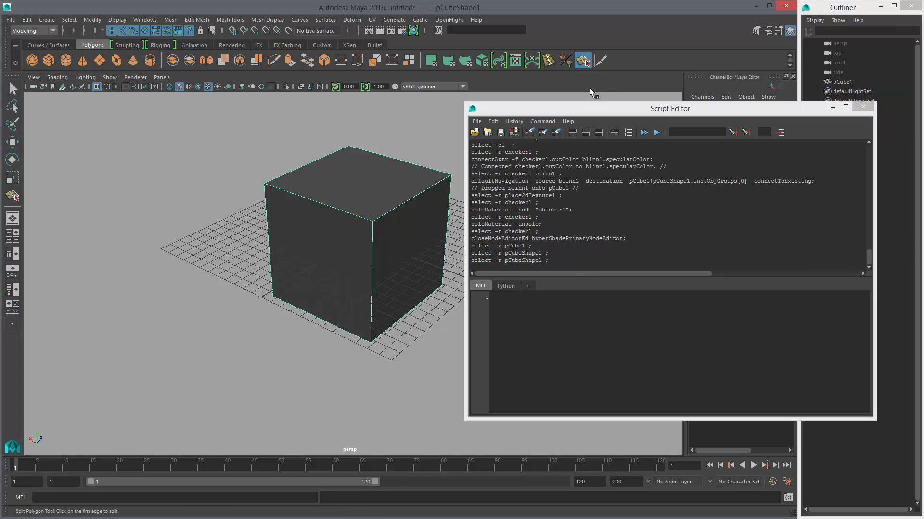
key("w")
key("f")
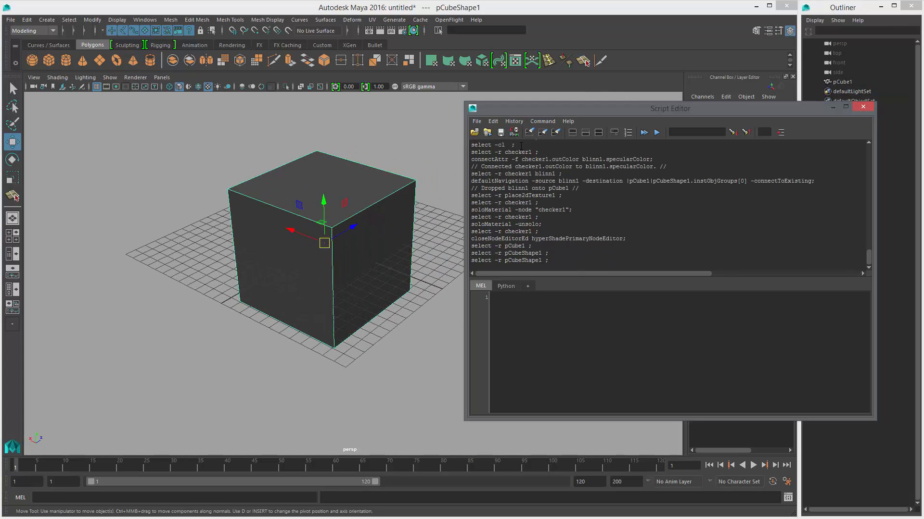
left_click(493, 121)
left_click(514, 263)
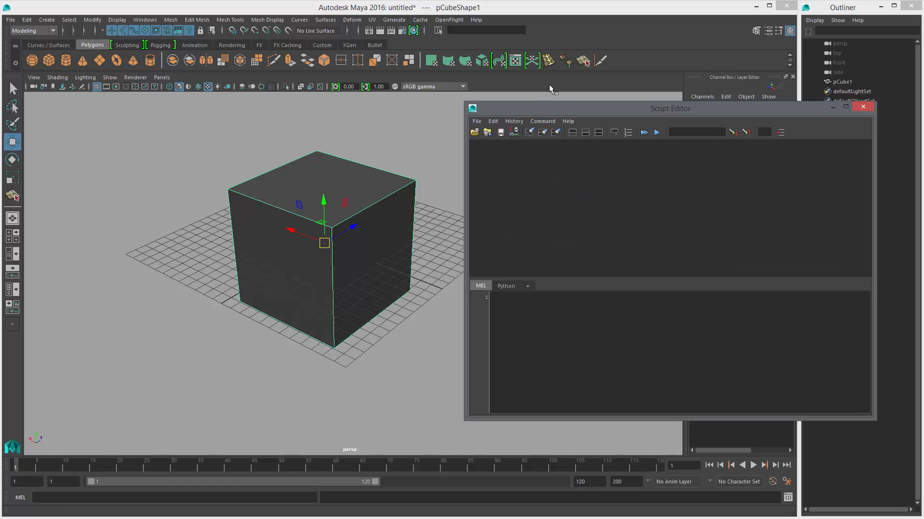
- Split one of the cube's side faces across its upper corner with the Split Polygon Tool, from the top edge to the adjoining vertical edge
left_click(583, 61)
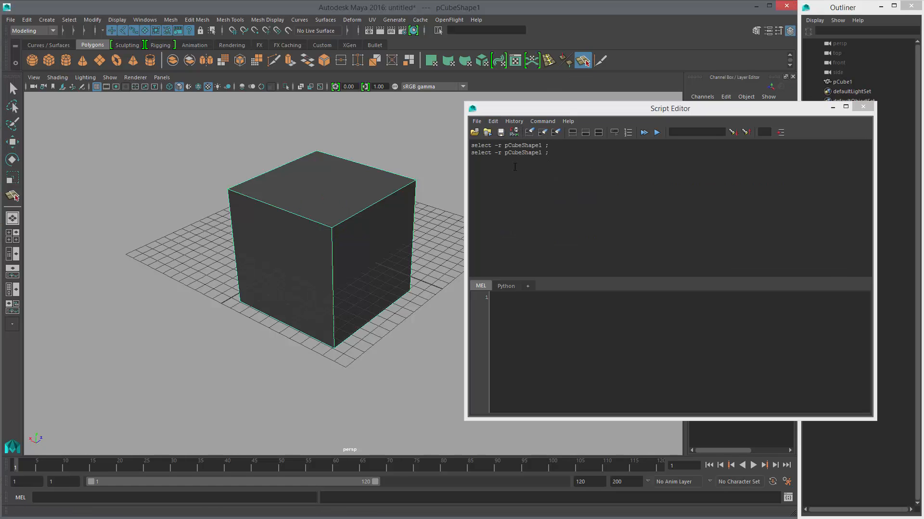
left_click(371, 208)
left_click(415, 253)
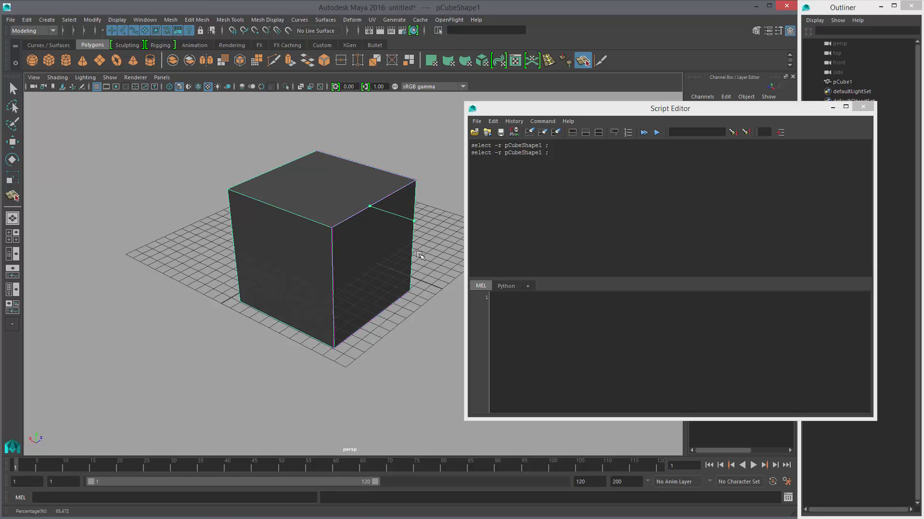
key("Return")
left_click_drag(445, 251, 483, 182, "alt")
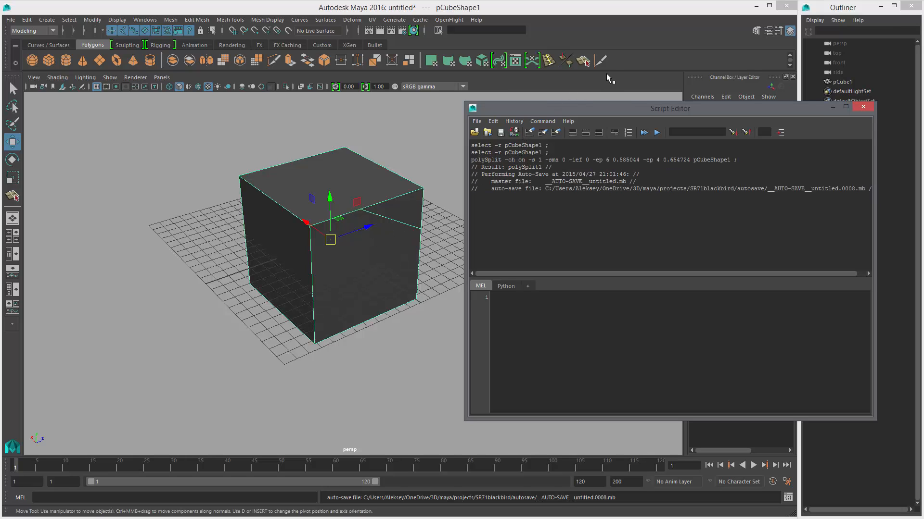
- Cut diagonally through the cube's top and side faces with the Cut Faces Tool and return to the Move Tool
left_click(600, 60)
left_click_drag(378, 156, 352, 231)
left_click_drag(388, 273, 409, 265, "alt")
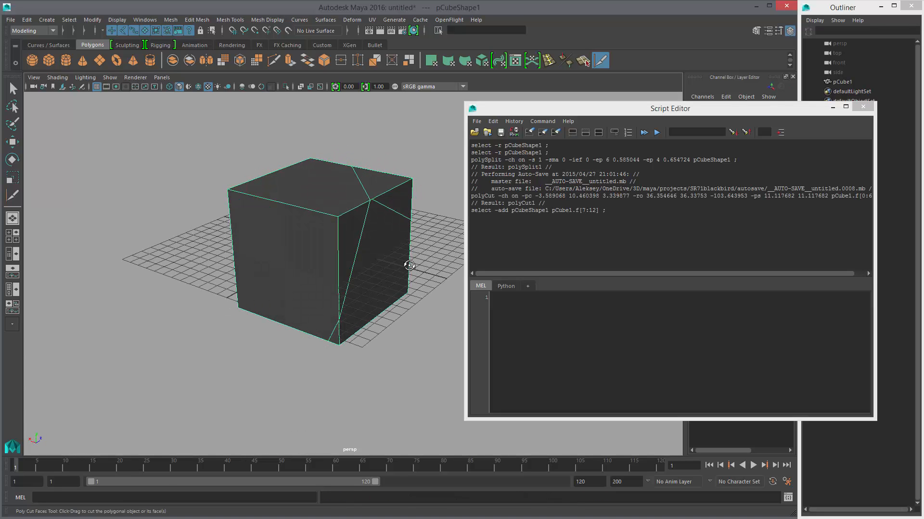
key("w")
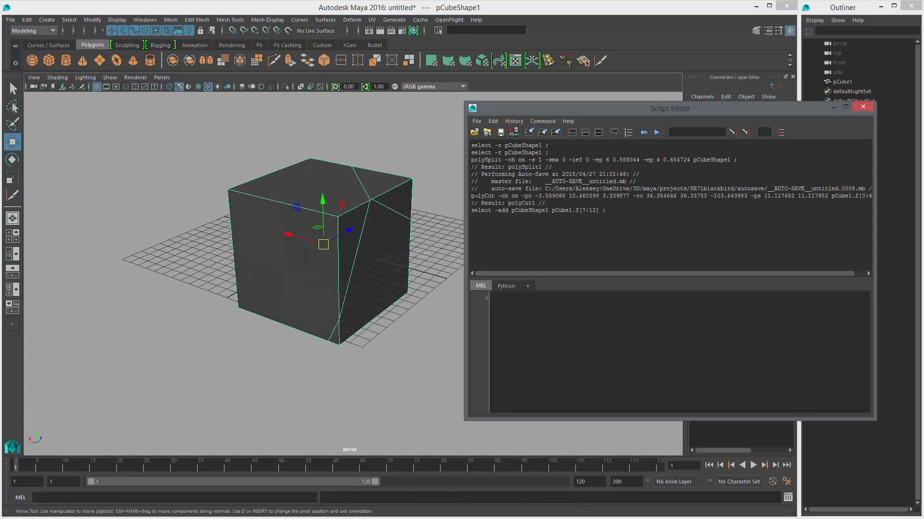
- Copy the polyCut command name from the script history and slice diagonally across the whole cube with the Multi-Cut Tool
double_click(482, 196)
key("ctrl+c")
left_click(276, 59)
left_click_drag(265, 134, 403, 374)
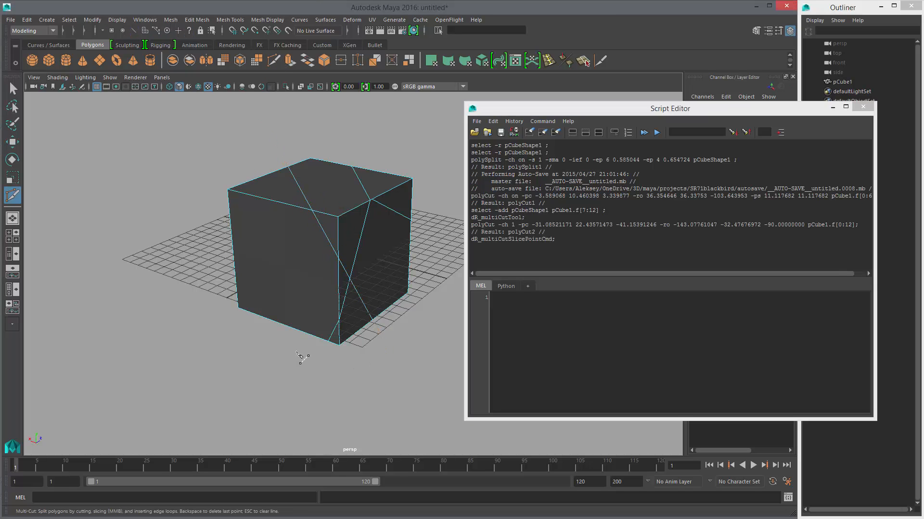
- Try to slice the cube's bottom edge in a close-up of its lower corner with the Multi-Cut Tool
scroll(193, 317, "up", 5)
scroll(199, 312, "up", 3)
middle_click_drag(199, 312, 295, 334, "alt")
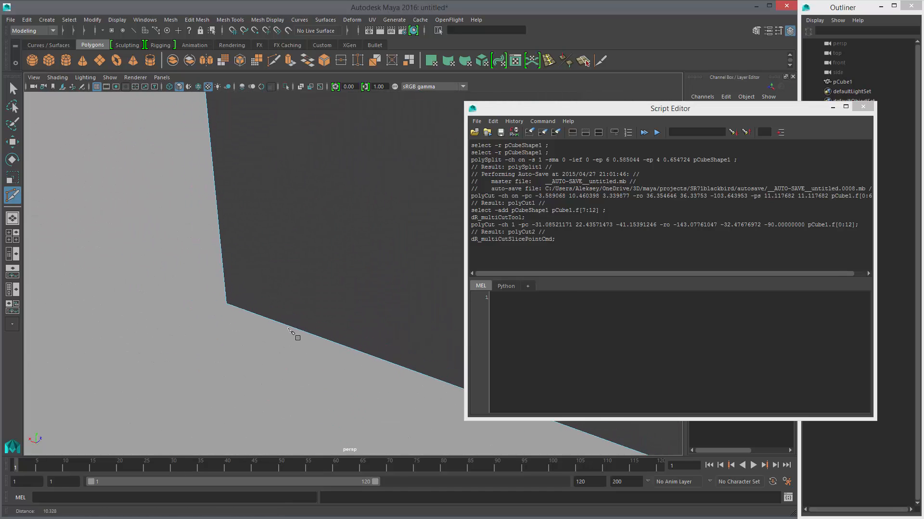
left_click_drag(295, 334, 260, 383, "alt")
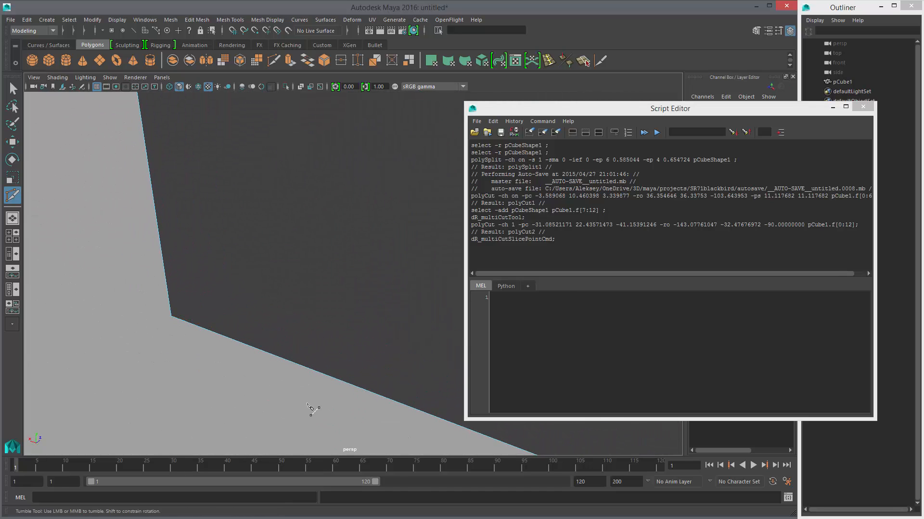
left_click_drag(313, 413, 307, 276)
left_click(307, 276)
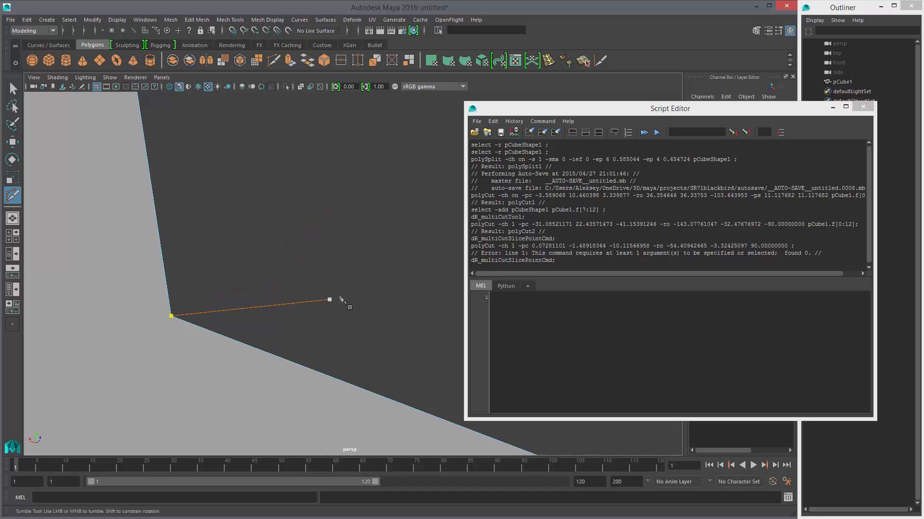
key("Escape")
- Slice the cube vertically near one of its side edges with a constrained Multi-Cut line
scroll(256, 290, "down", 5)
scroll(340, 276, "down", 5)
middle_click_drag(424, 246, 345, 252, "alt")
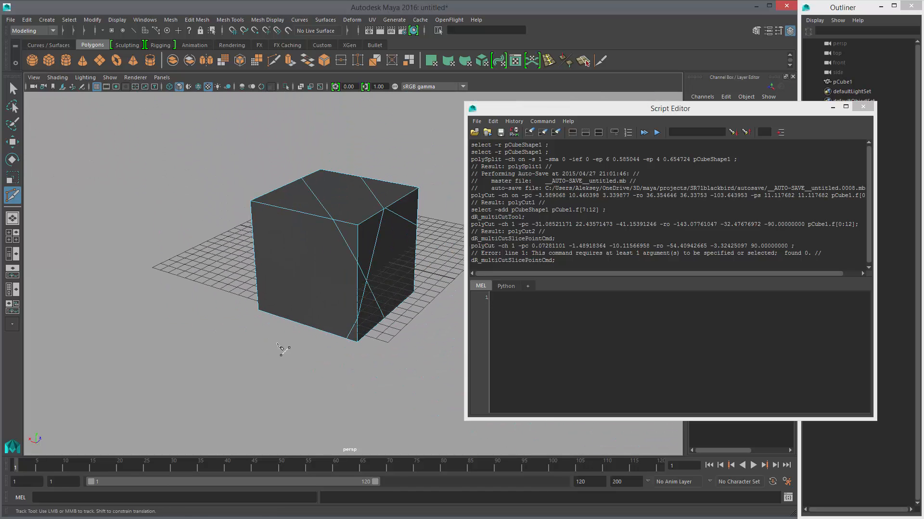
left_click_drag(277, 345, 283, 143, "shift")
left_click(277, 207)
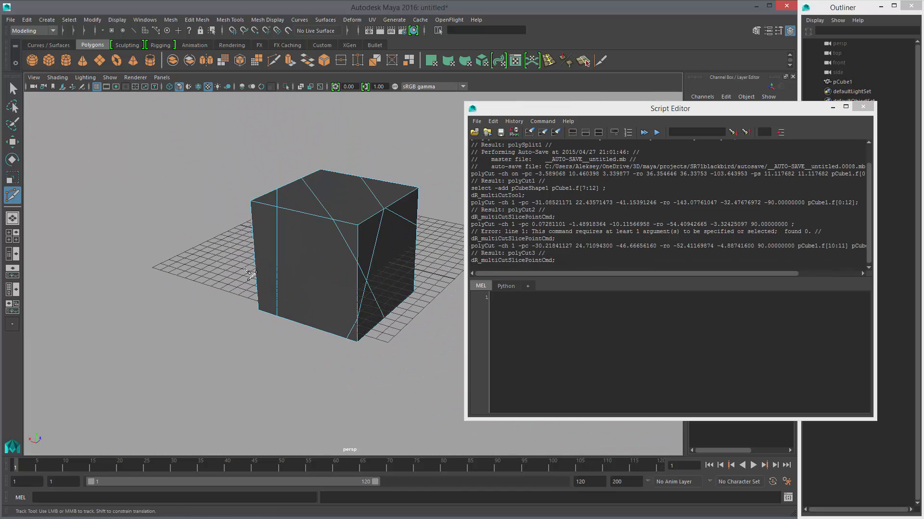
- Try to place a Multi-Cut point on the cube's upper edge in a close-up, and return to the Move Tool
left_click_drag(332, 288, 264, 266, "alt")
scroll(263, 268, "up", 5)
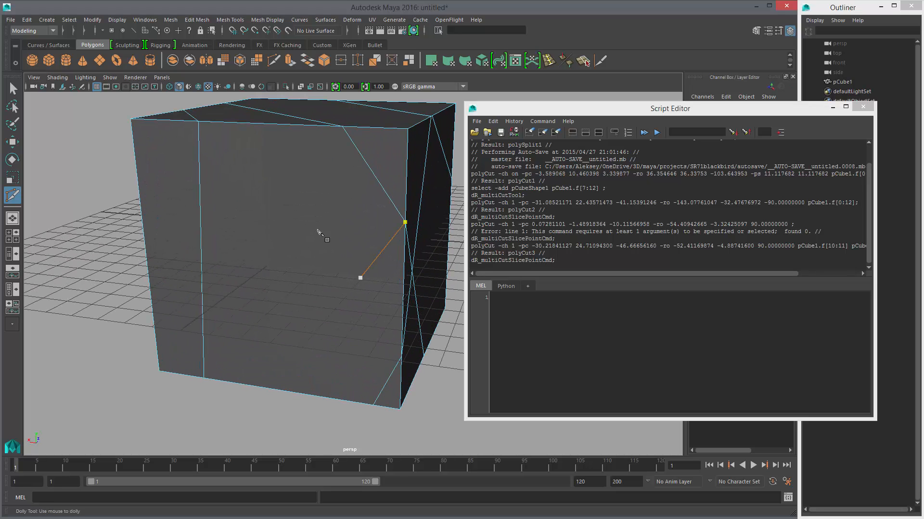
left_click(342, 127)
middle_click_drag(251, 267, 291, 227, "alt")
scroll(295, 236, "up", 3)
left_click_drag(330, 227, 333, 193, "alt")
scroll(443, 259, "down", 5)
left_click_drag(443, 259, 324, 248, "alt")
key("w")
- Cut straight down through the middle of the whole cube with the Cut Faces Tool and return to the Move Tool
right_click_drag(348, 237, 370, 236)
left_click(600, 60)
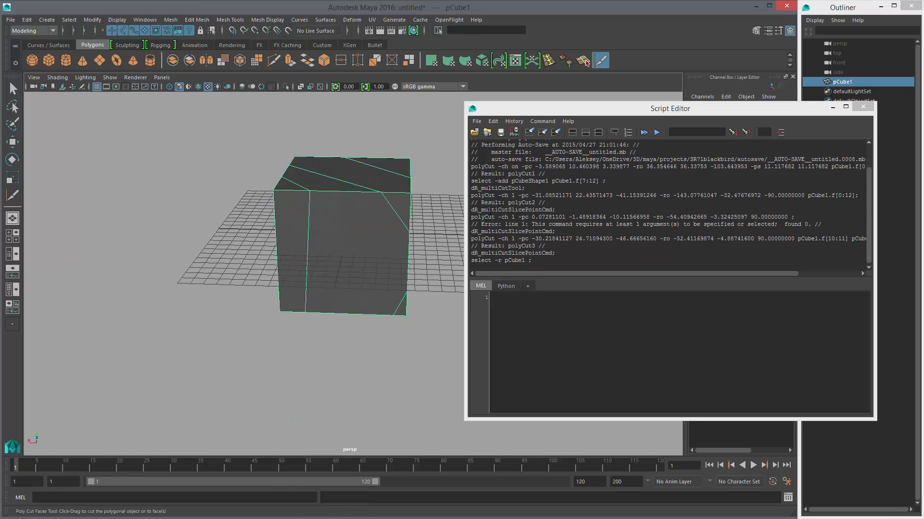
scroll(256, 212, "up", 6)
scroll(385, 295, "up", 6)
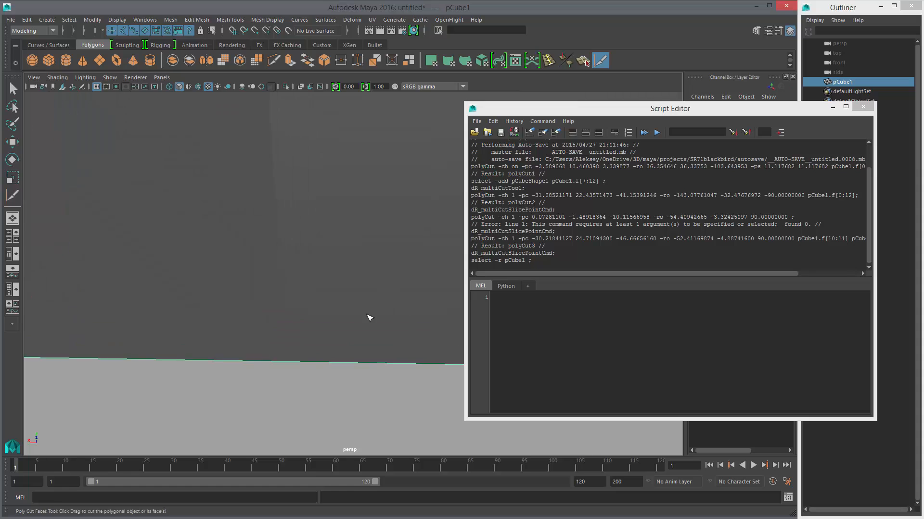
middle_click_drag(395, 299, 392, 265, "alt")
left_click_drag(327, 284, 334, 343, "shift")
scroll(151, 260, "down", 10)
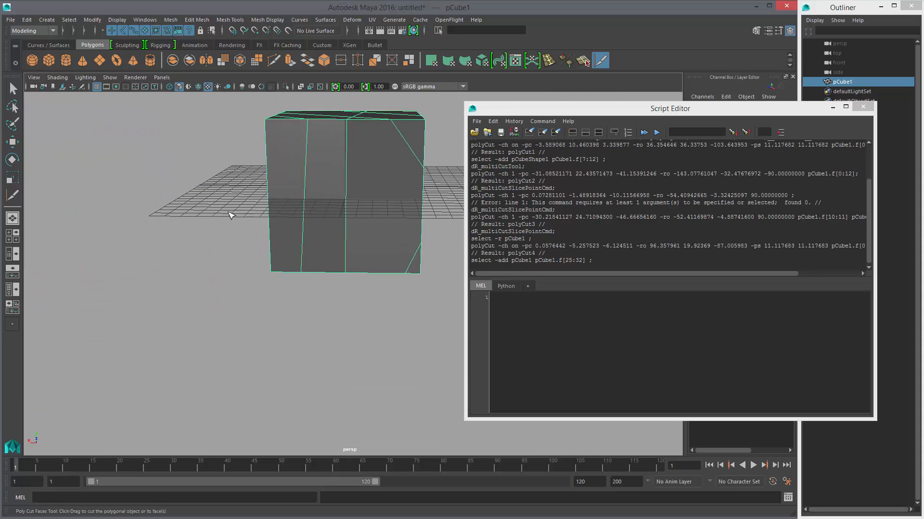
left_click_drag(233, 214, 378, 228, "alt")
key("w")
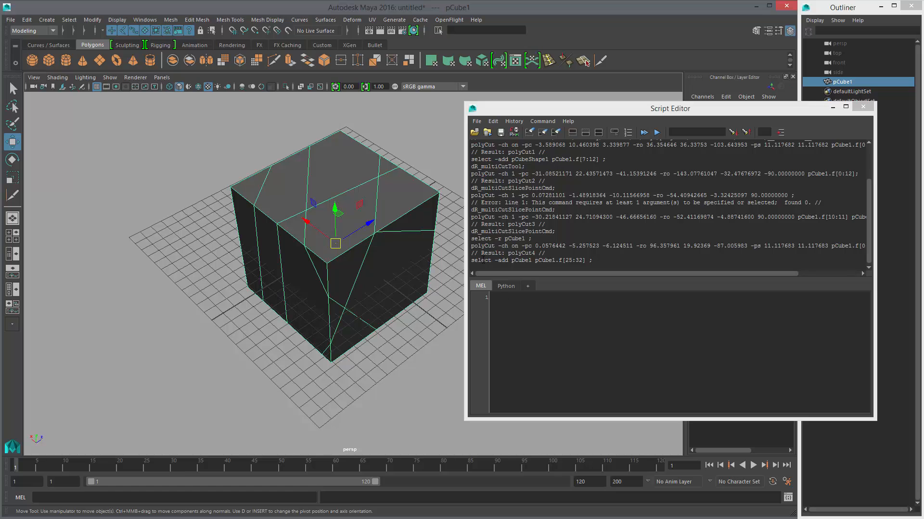
- Copy the polyCut command name from the script history and run it as MEL on the selected cube
double_click(489, 246)
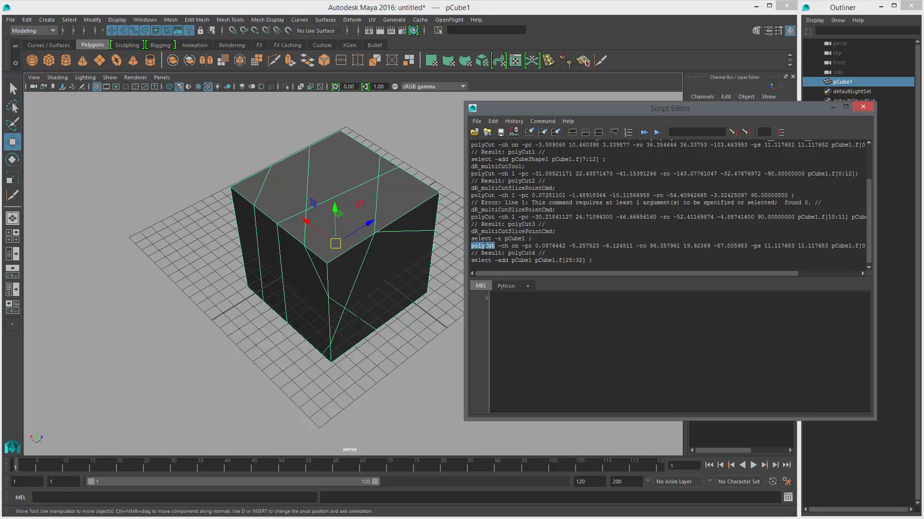
key("ctrl+v")
key("ctrl+Return")
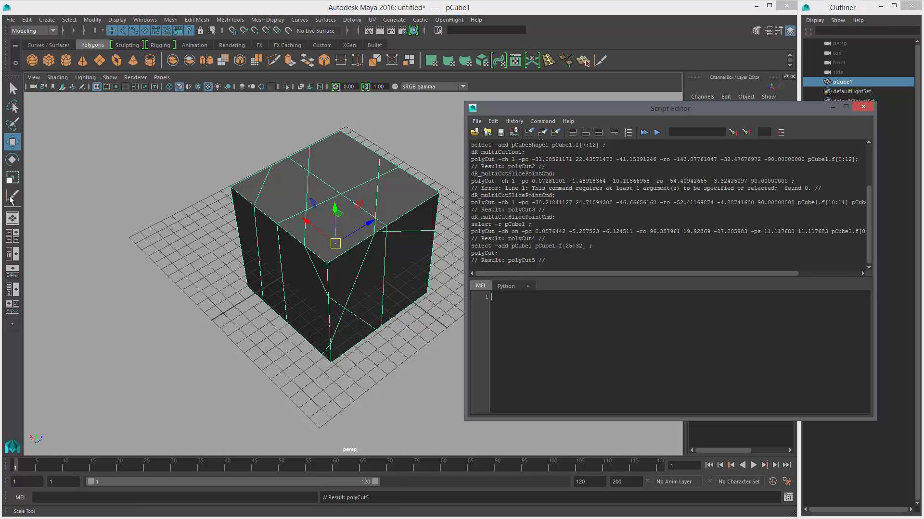
- Add the last-used Cut Faces Tool to the end of the Polygons shelf and close the Script Editor
middle_click_drag(10, 198, 620, 60)
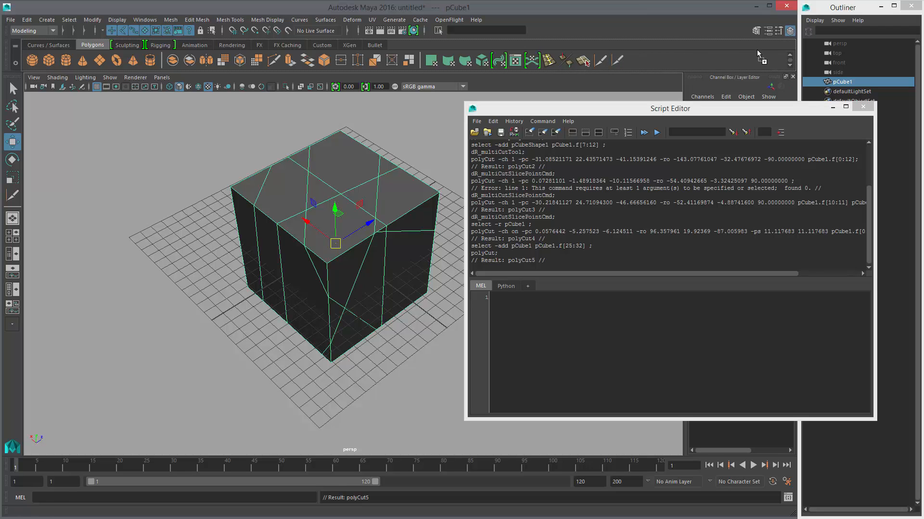
left_click_drag(744, 110, 455, 154)
left_click(618, 57)
left_click(573, 153)
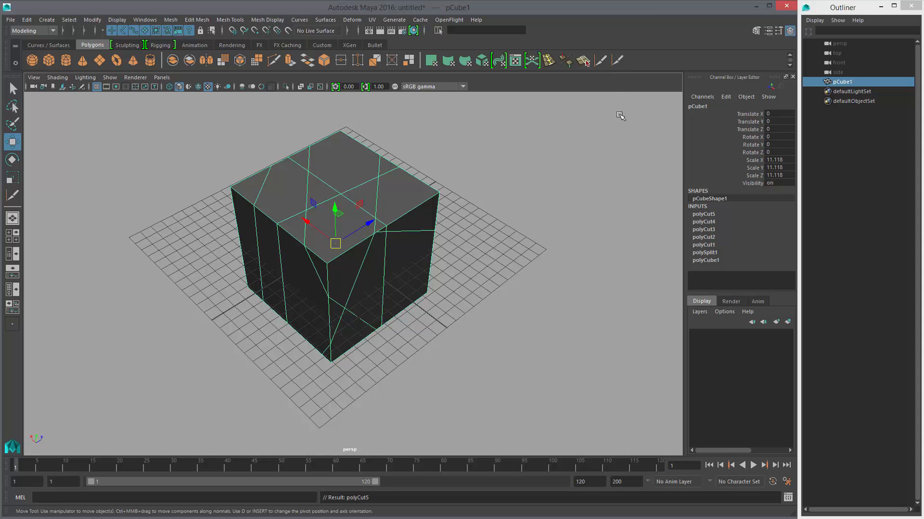
- Delete the duplicate polyCutCtx2 item from the Polygons shelf with the Shelf Editor
middle_click_drag(616, 61, 597, 135)
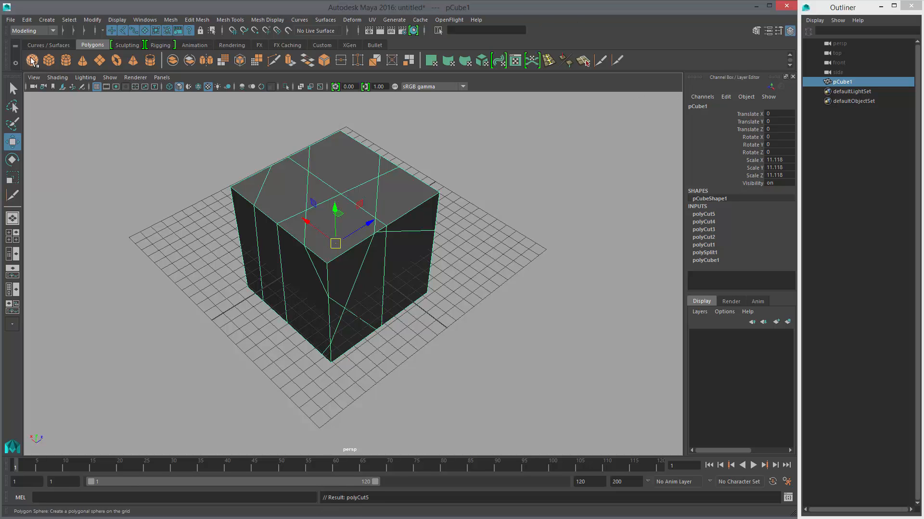
left_click(16, 63)
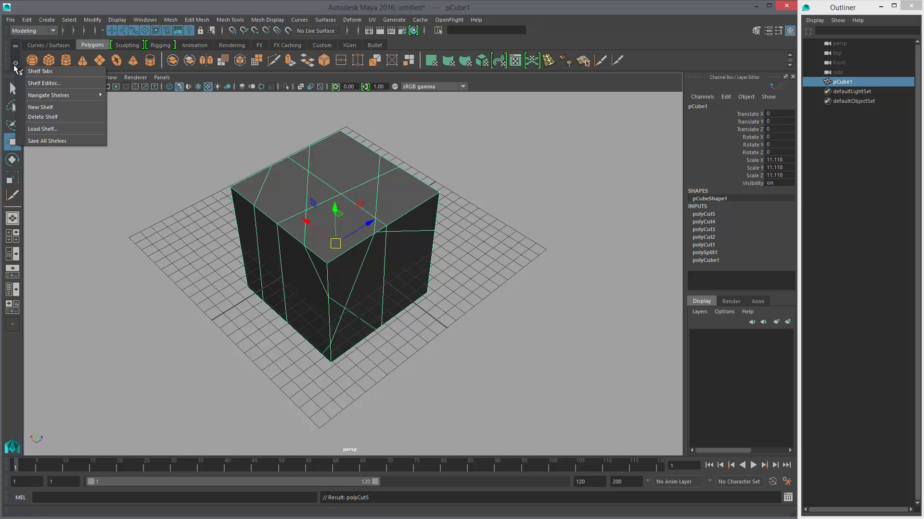
left_click(57, 83)
left_click_drag(474, 205, 449, 111)
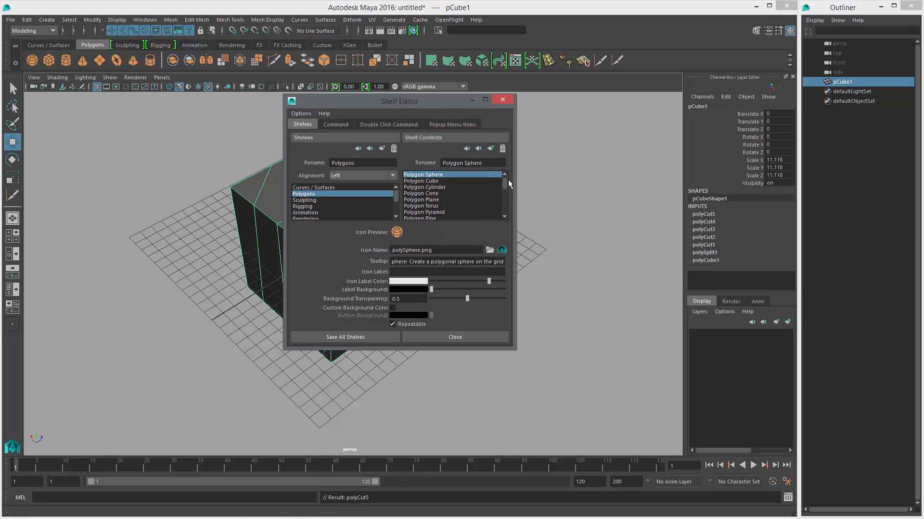
left_click_drag(505, 183, 506, 212)
left_click(462, 211)
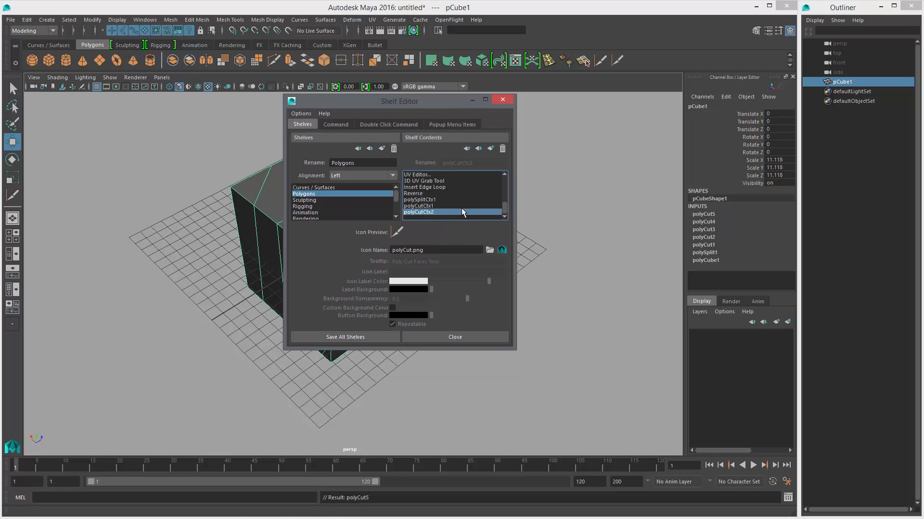
left_click(503, 150)
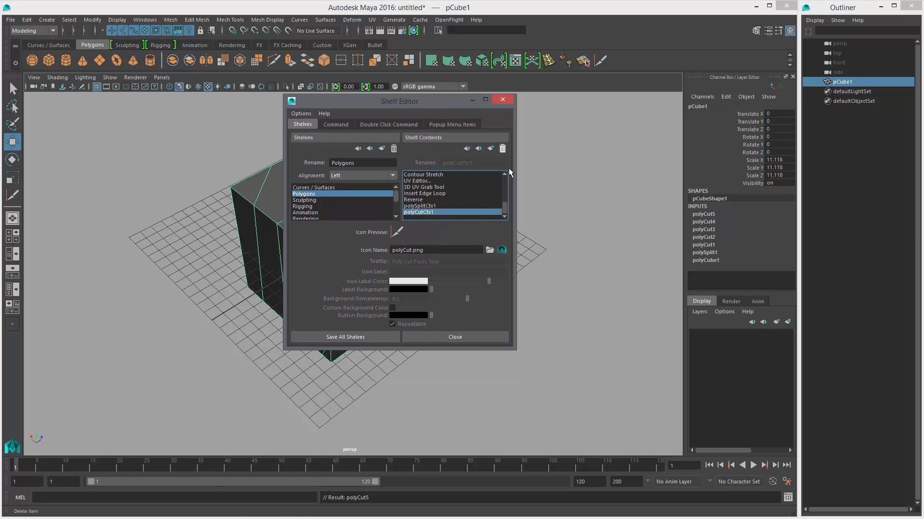
left_click(502, 99)
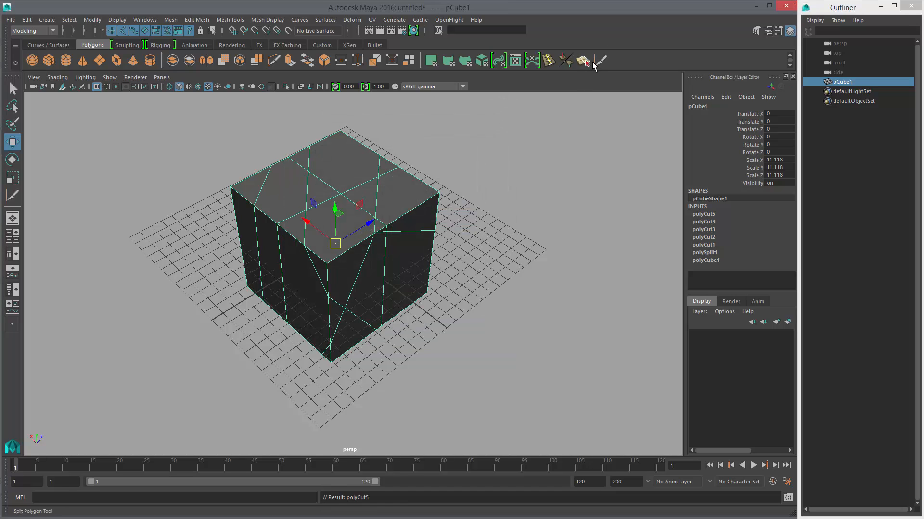
- Move the Split Polygon and Cut Faces tools beside the Multi-Cut tool on the Polygons shelf
middle_click_drag(583, 62, 272, 63)
middle_click_drag(591, 63, 308, 64)
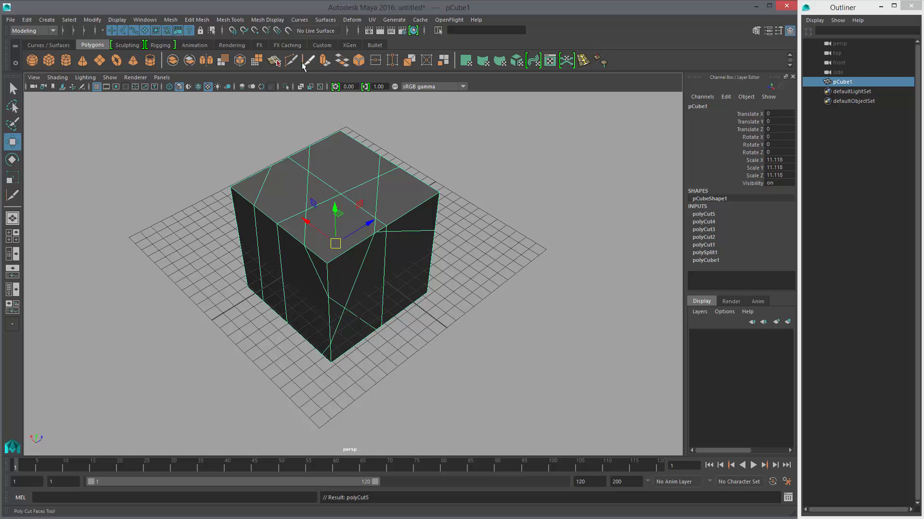
- Activate the Split Polygon Tool and try to start a split at the cube's rear top corner
left_click(275, 64)
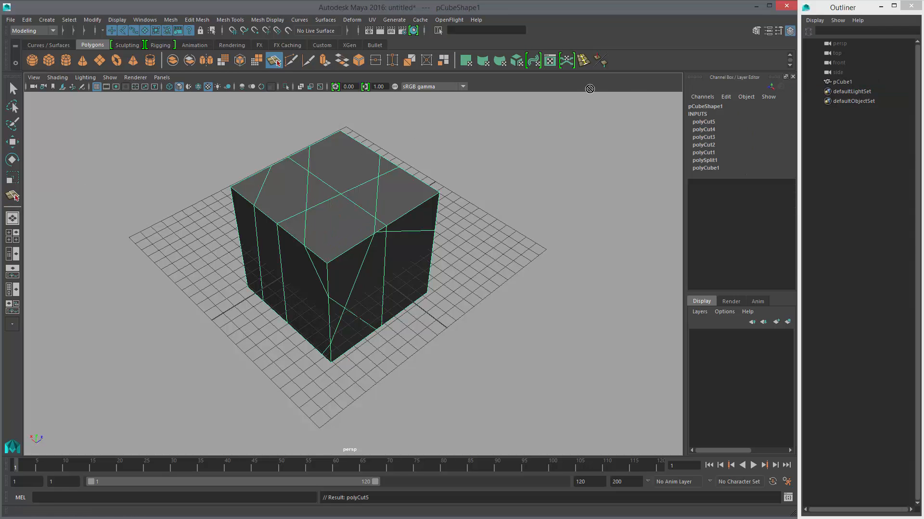
mouse_move(375, 197)
left_mouse_down("alt")
mouse_move(396, 175)
mouse_move(391, 197)
left_mouse_up("alt")
left_click(337, 128)
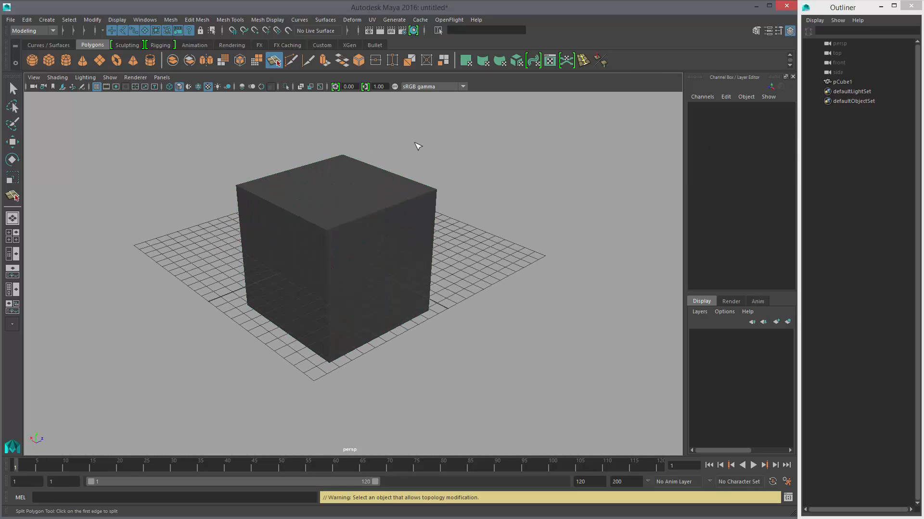
- Create a second polygon cube and reselect the original cut cube with the Split Polygon Tool active
left_click(50, 61)
left_click_drag(294, 209, 318, 212, "alt")
left_click(385, 221)
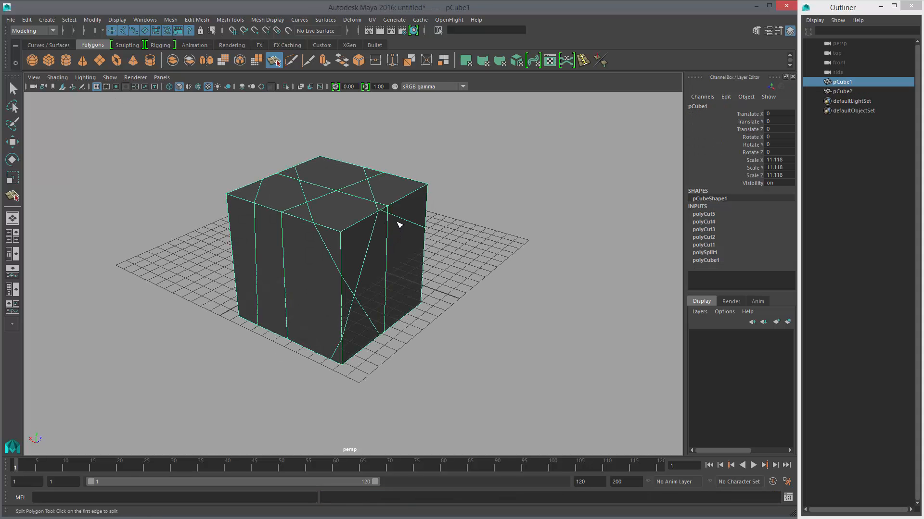
left_click_drag(409, 252, 417, 233, "alt")
right_click_drag(405, 227, 434, 225)
left_click_drag(427, 257, 402, 260, "alt")
left_click(404, 257)
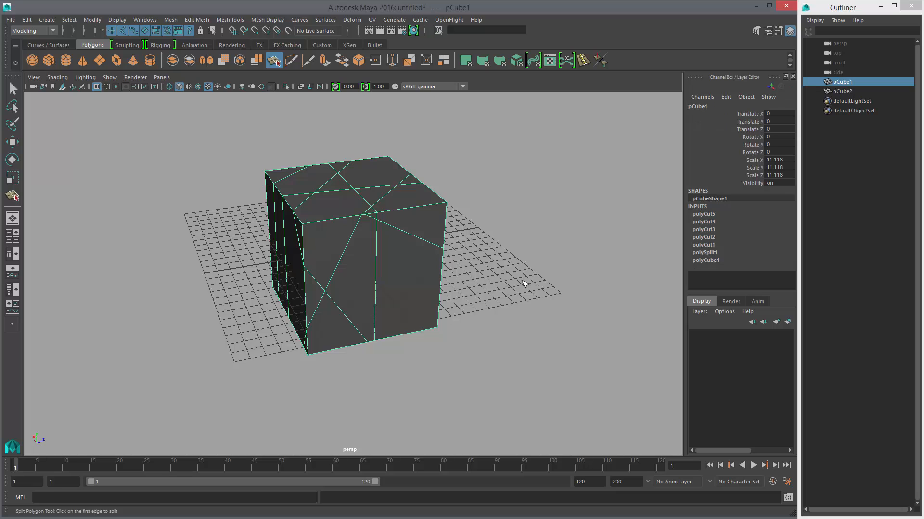
left_click_drag(525, 284, 505, 284, "alt")
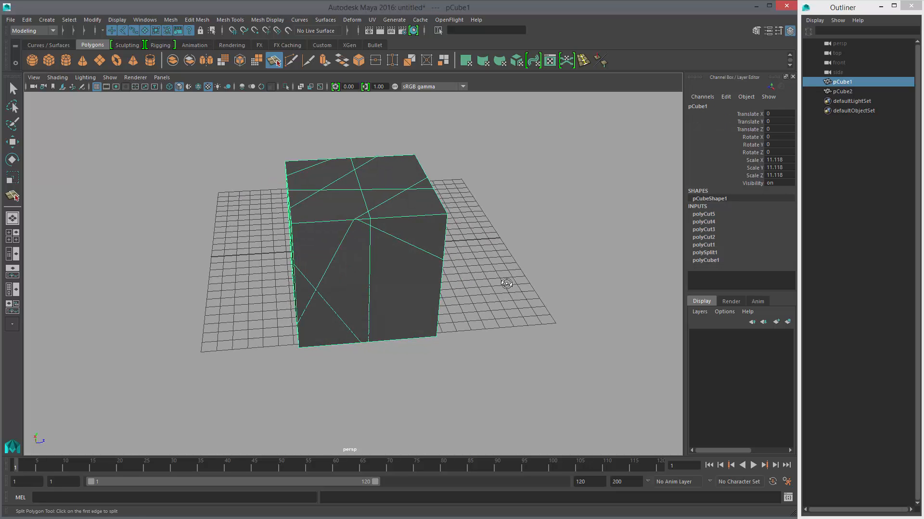